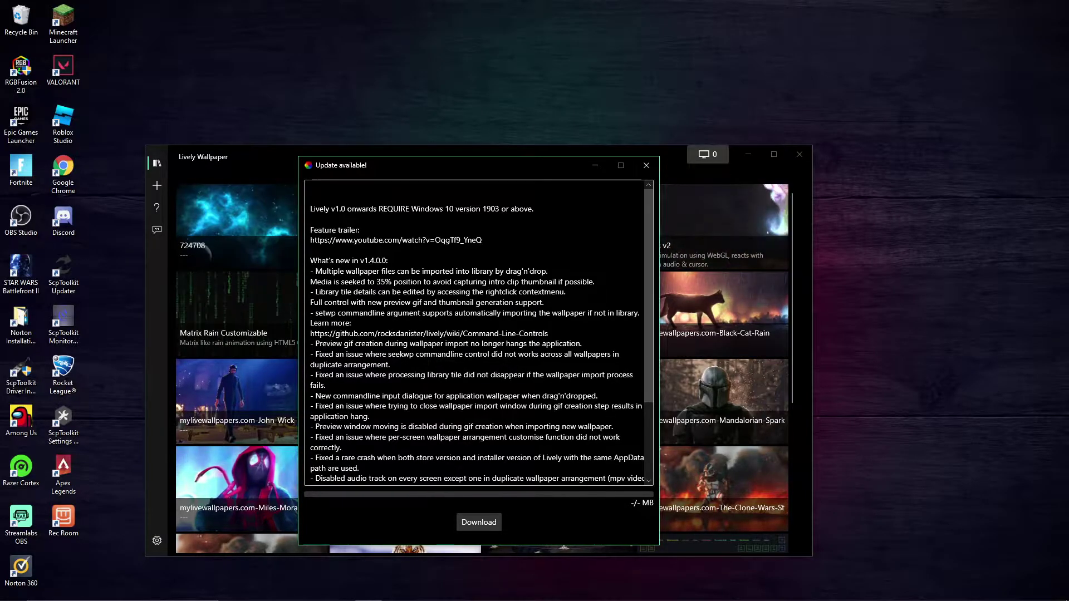
Step: Start the Lively update download, cancel saving the installer, and close the Update available notice
left_click(477, 522)
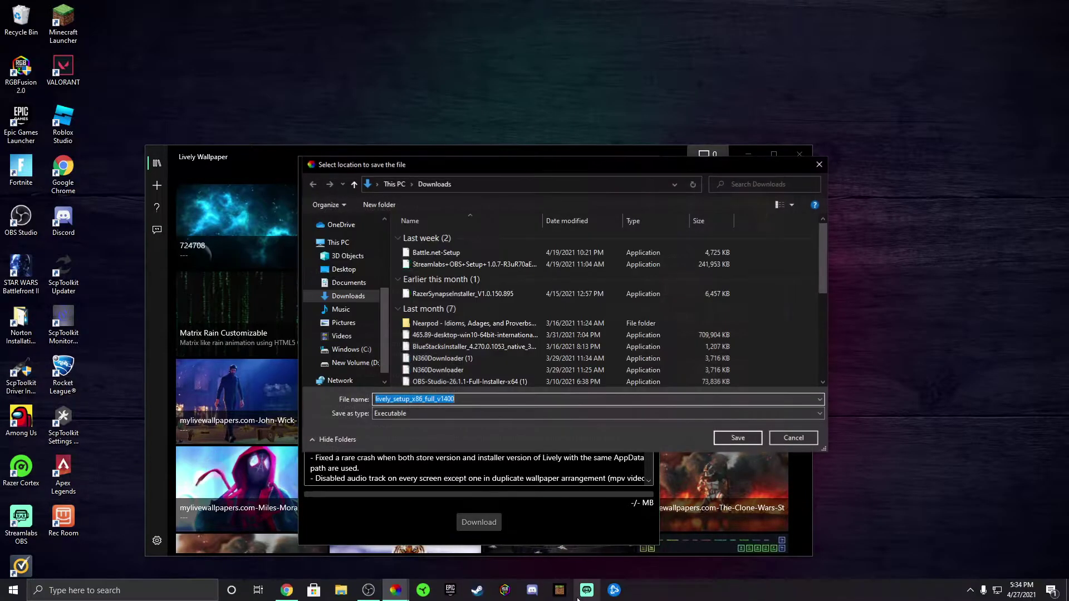
left_click(794, 439)
left_click(646, 165)
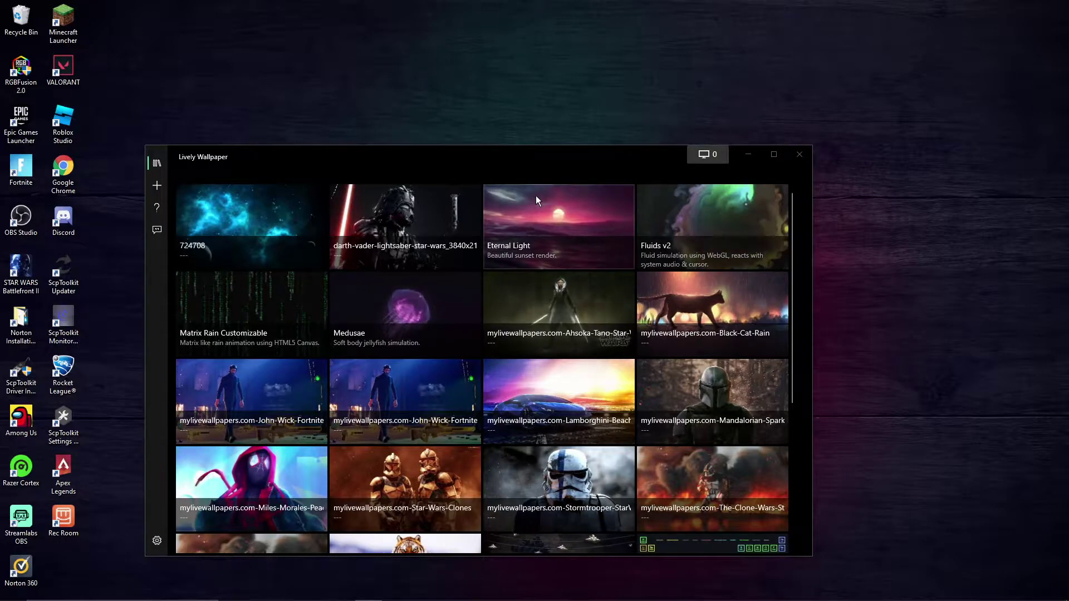
Step: Apply the Miles Morales wallpaper, view it on the desktop, then restore and reposition Lively
left_click(589, 157)
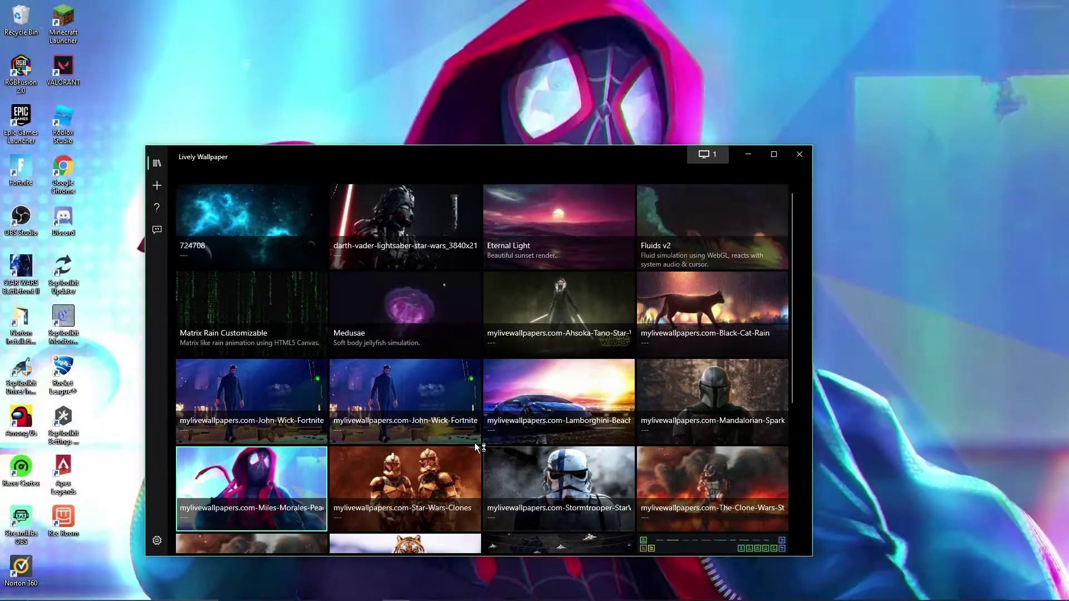
key("super+Down")
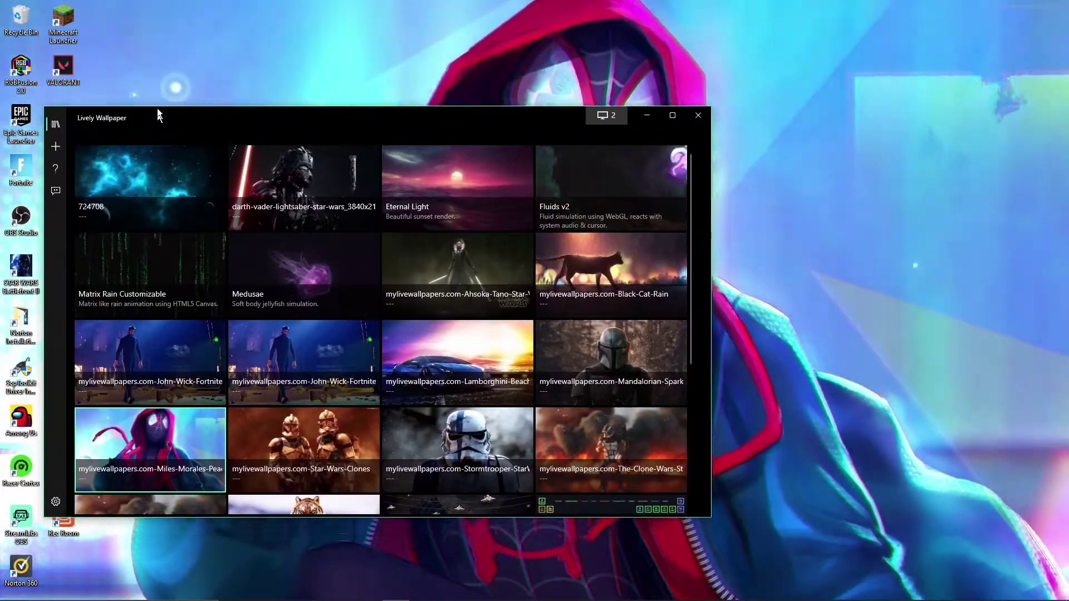
left_click_drag(157, 110, 224, 78)
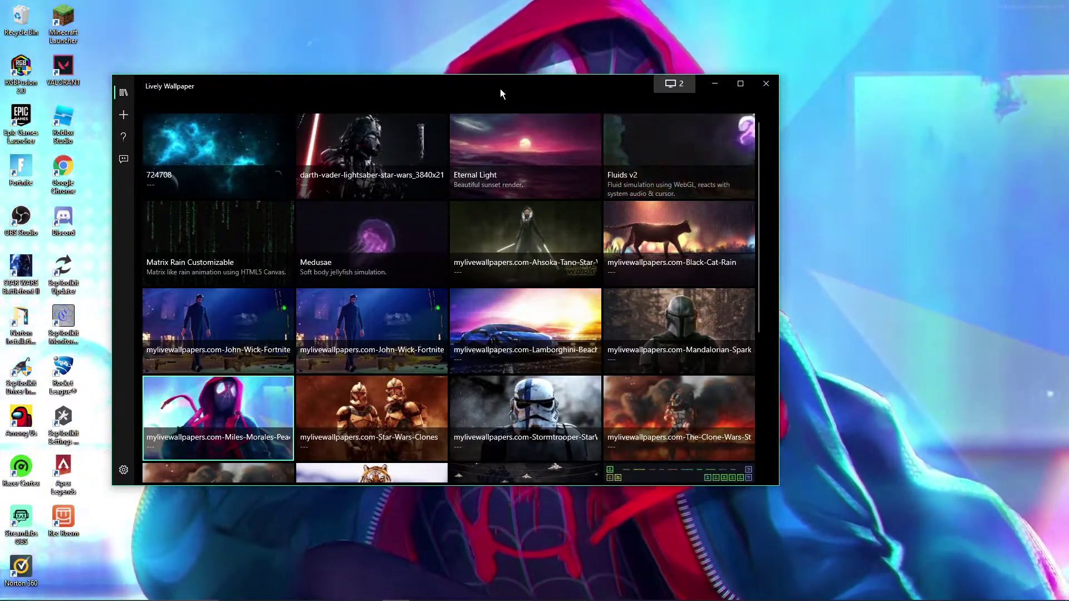
left_click_drag(499, 89, 606, 175)
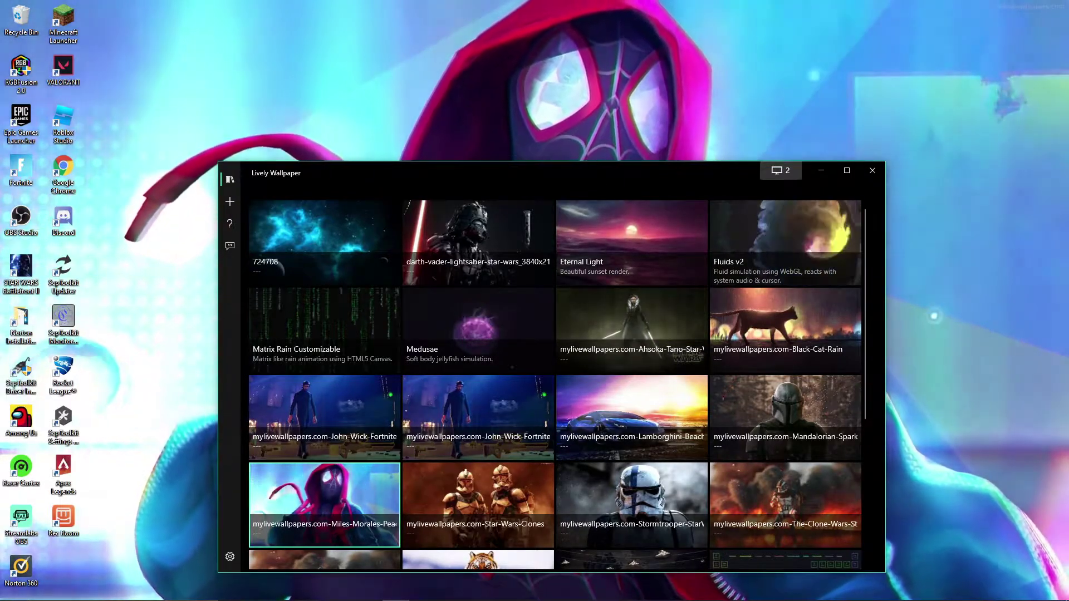
scroll(614, 382, "down", 5)
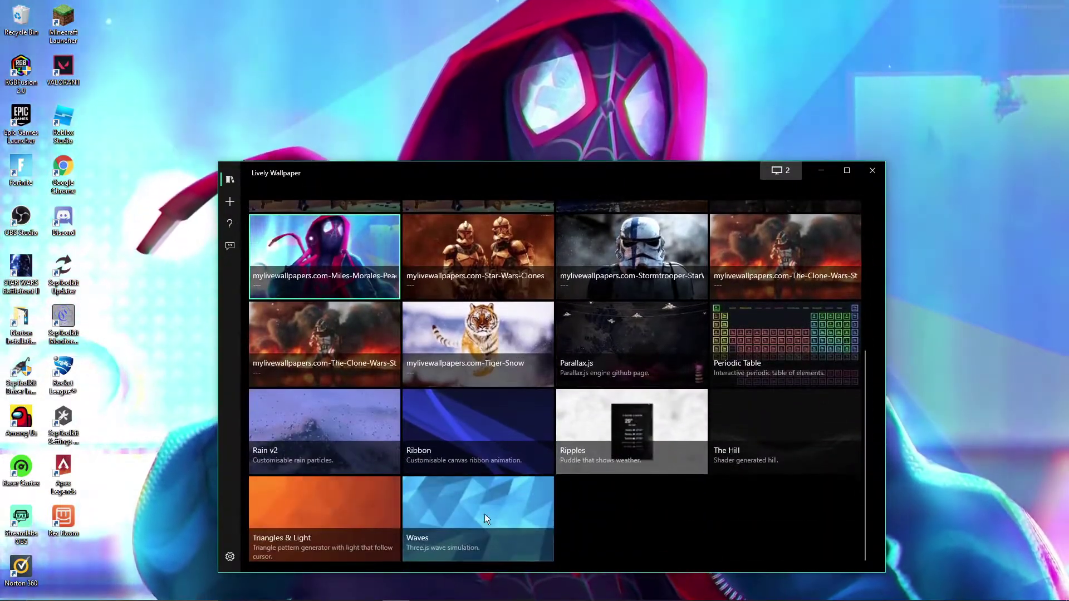
scroll(476, 417, "up", 5)
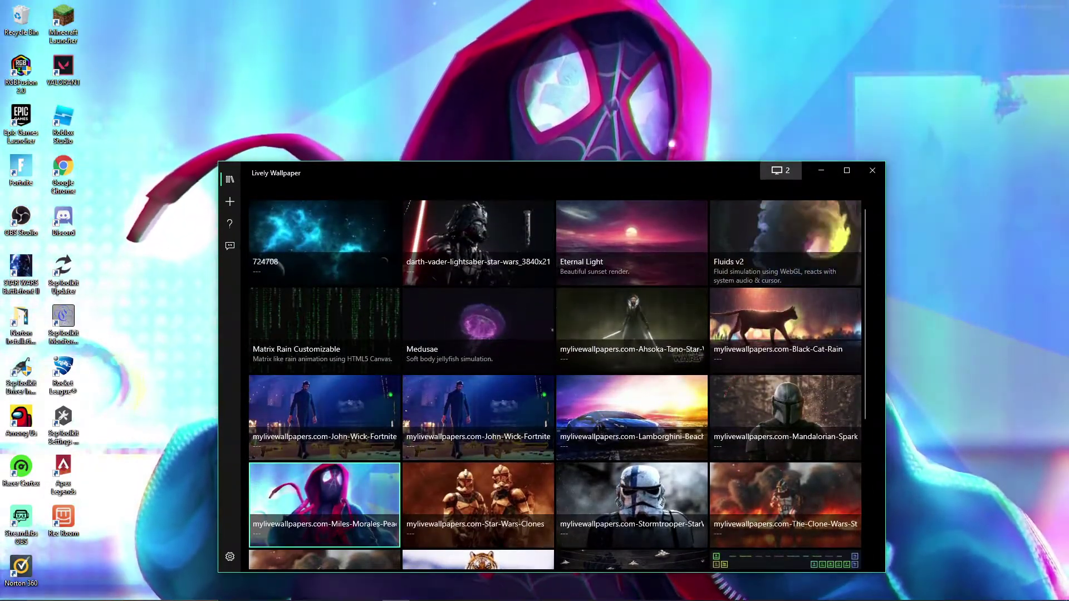
mouse_move(774, 598)
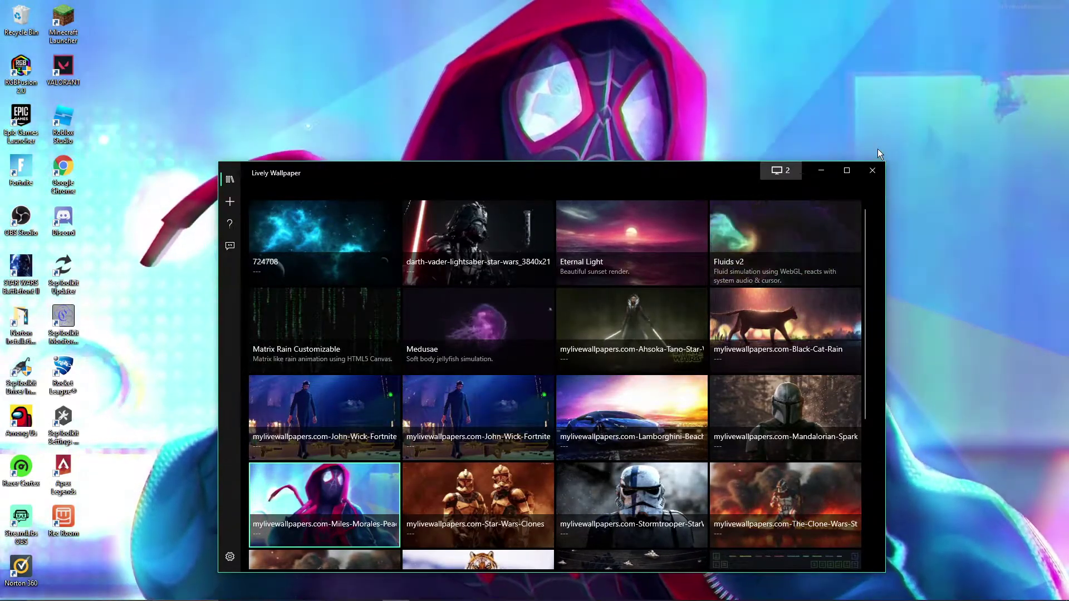
Step: Bring Chrome forward, move it higher, and scroll the Valorant Live Wallpaper page to its downloads
mouse_move(291, 598)
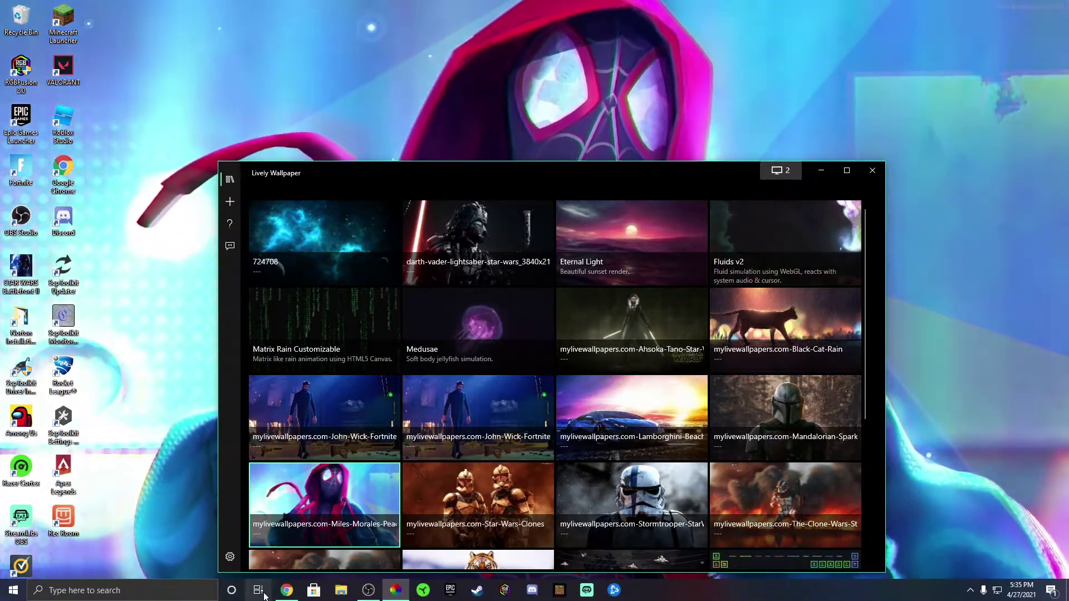
left_click(286, 591)
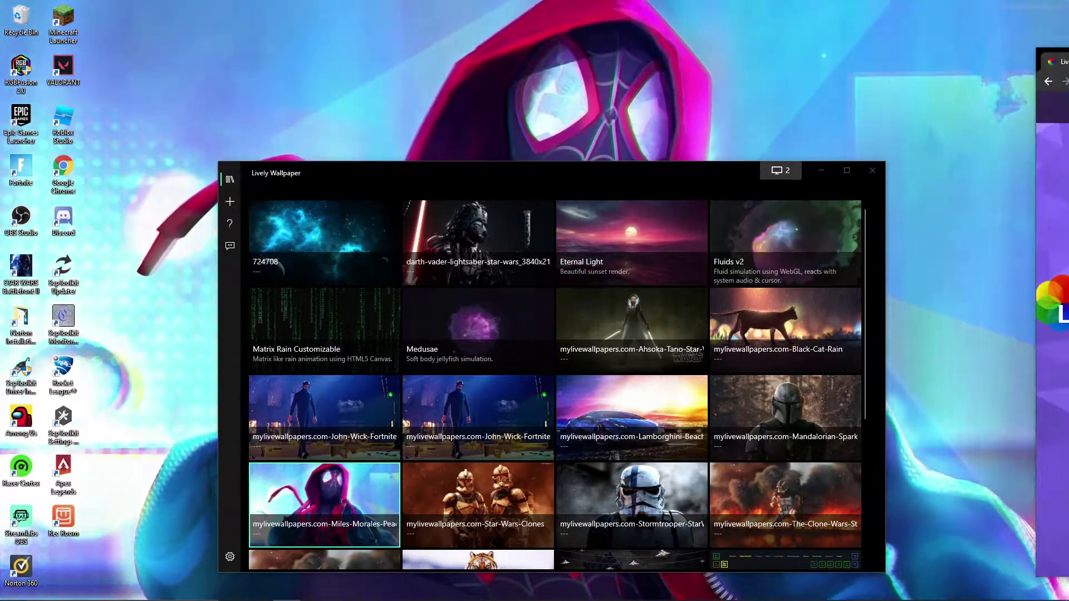
left_click_drag(476, 97, 459, 12)
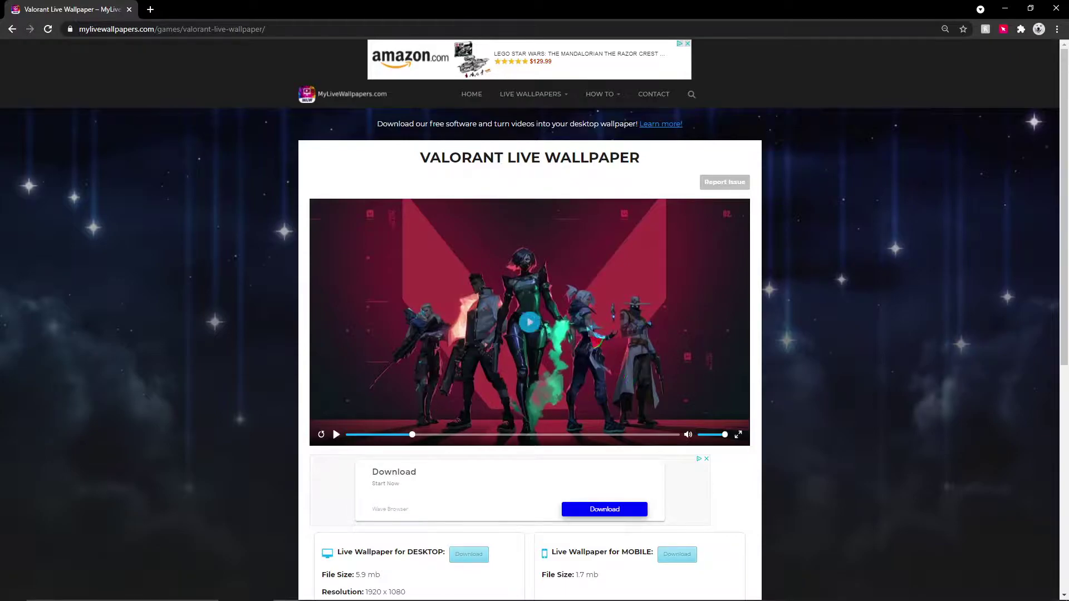
scroll(556, 345, "down", 4)
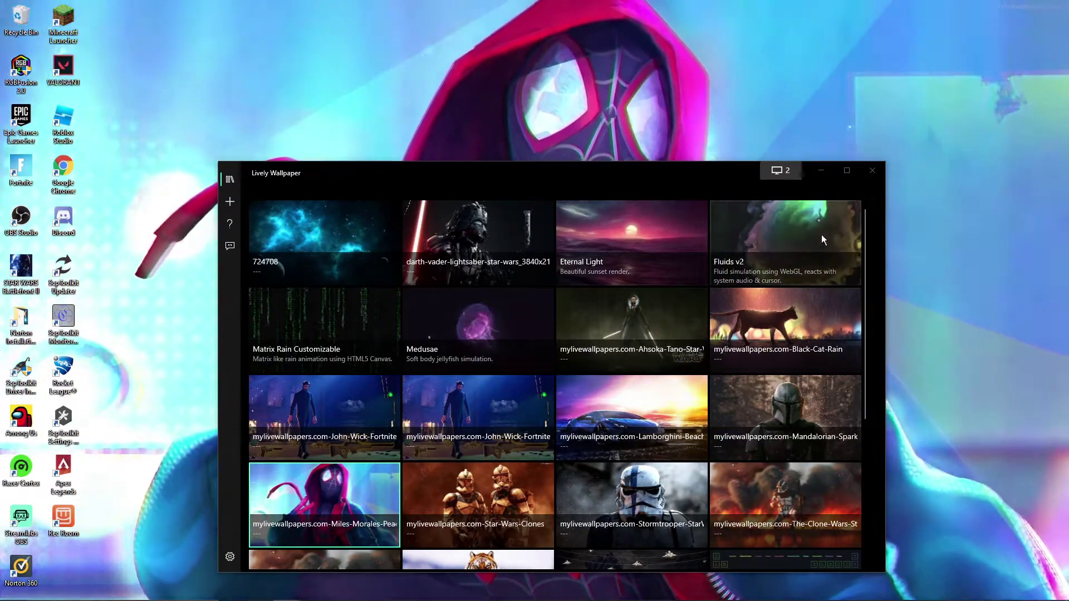
Step: Dismiss the Stormtrooper wallpaper's File not found errors and apply the John Wick Fortnite wallpaper instead
scroll(651, 452, "down", 3)
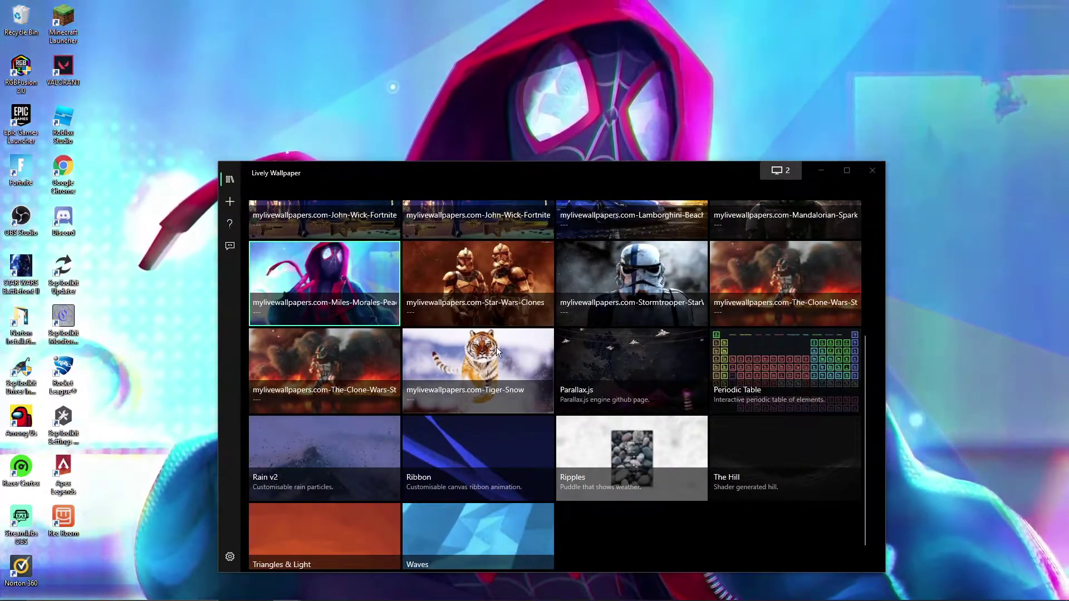
scroll(806, 341, "up", 3)
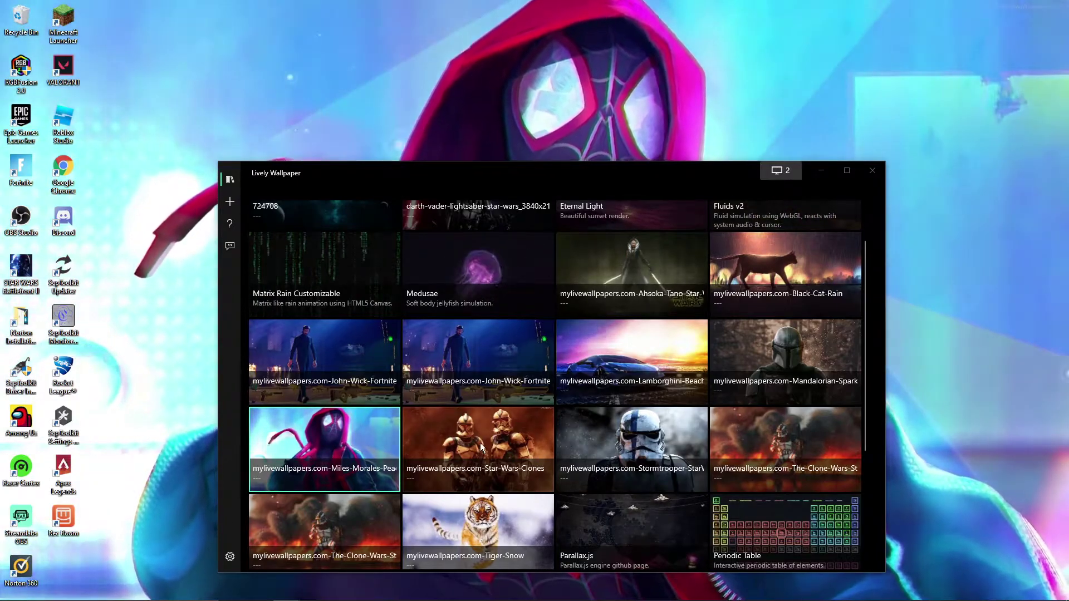
left_click(555, 342)
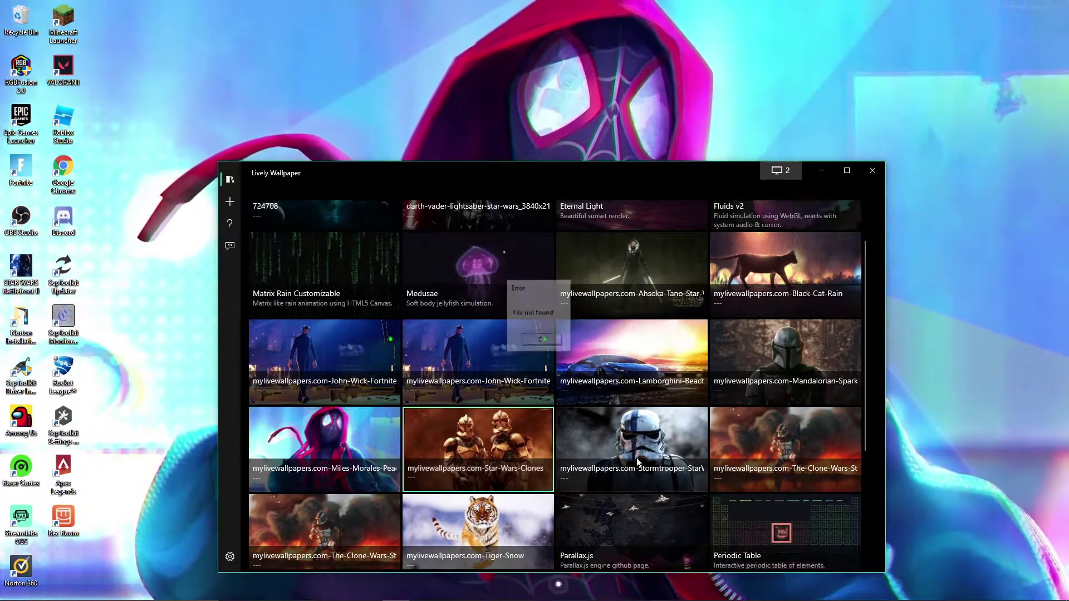
left_click(646, 419)
left_click(542, 340)
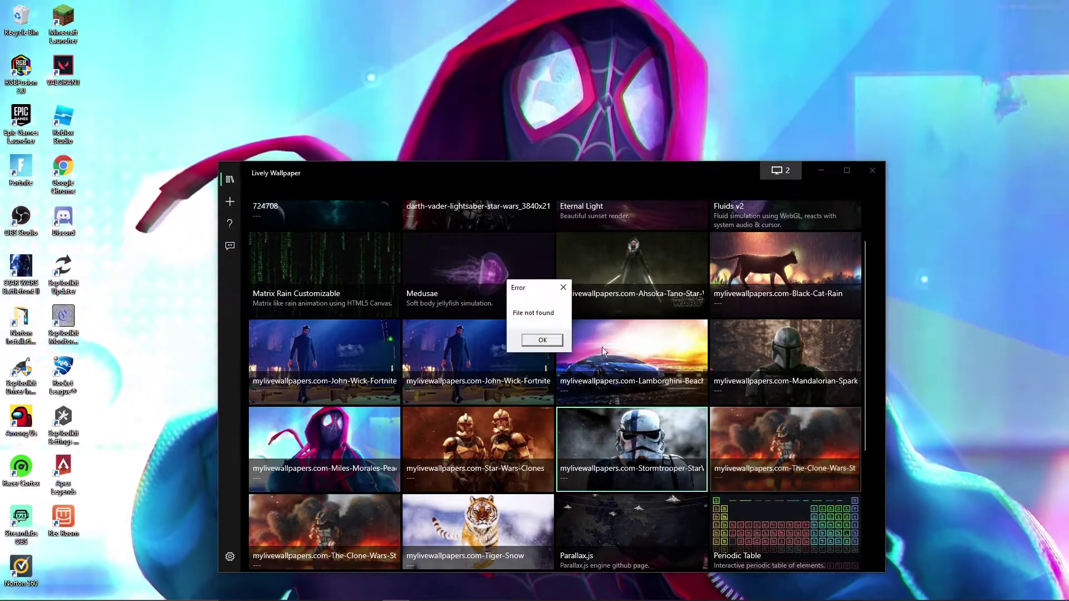
left_click(532, 340)
left_click(539, 366)
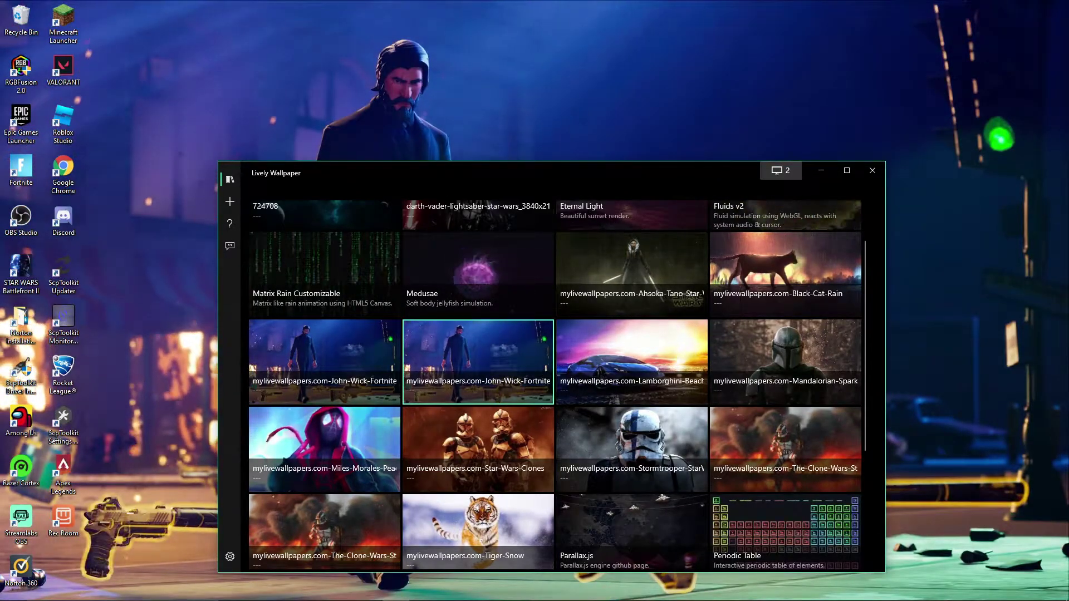
Step: Switch back to the Miles Morales wallpaper, snap Lively to the right half, and minimize Chrome
left_click_drag(383, 179, 398, 128)
left_click(340, 412)
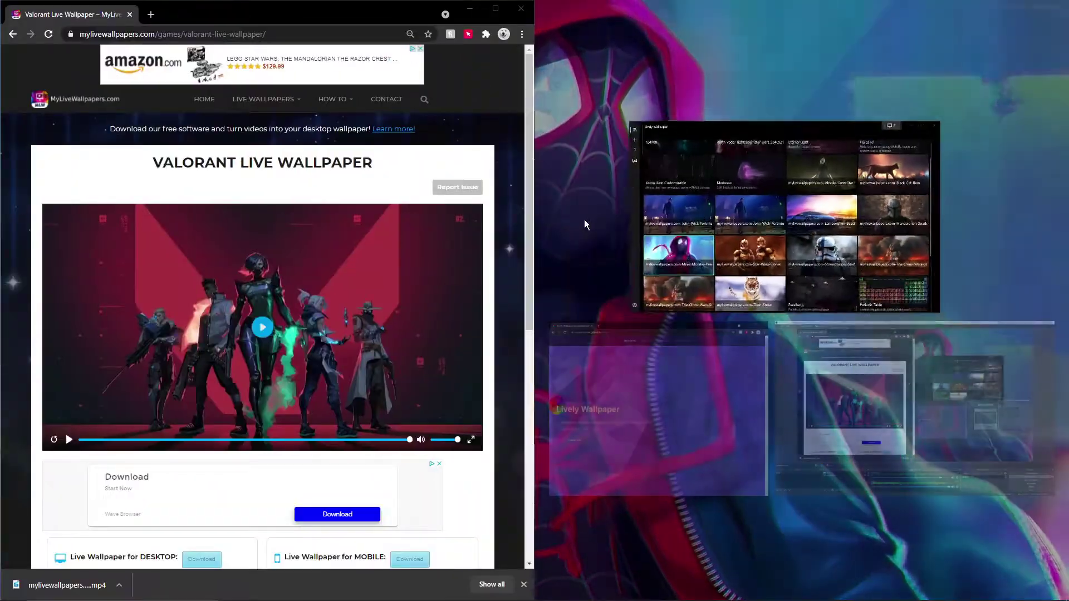
left_click(776, 249)
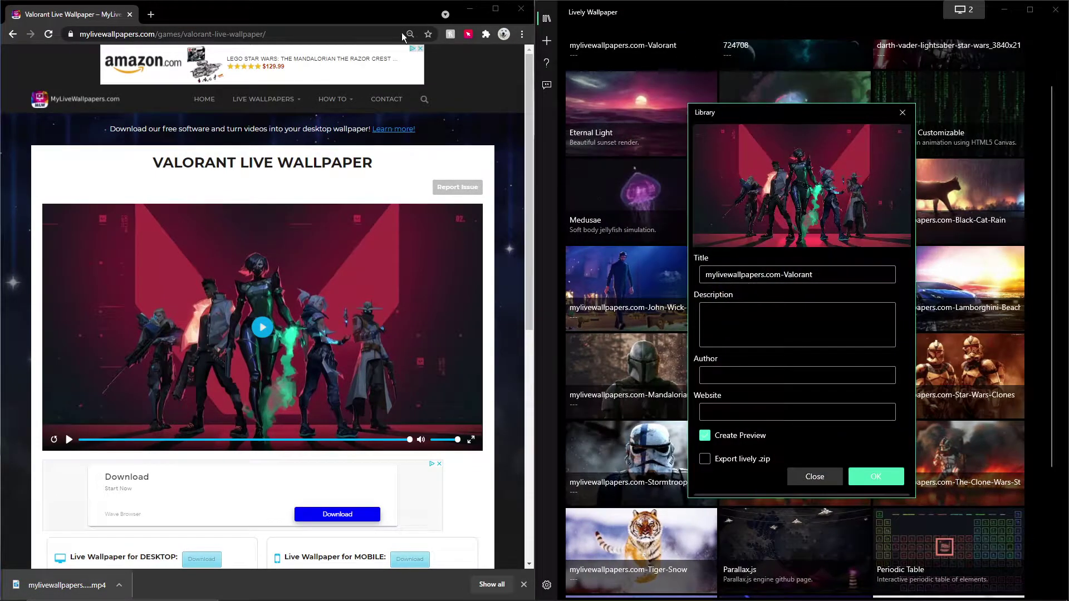
left_click(469, 8)
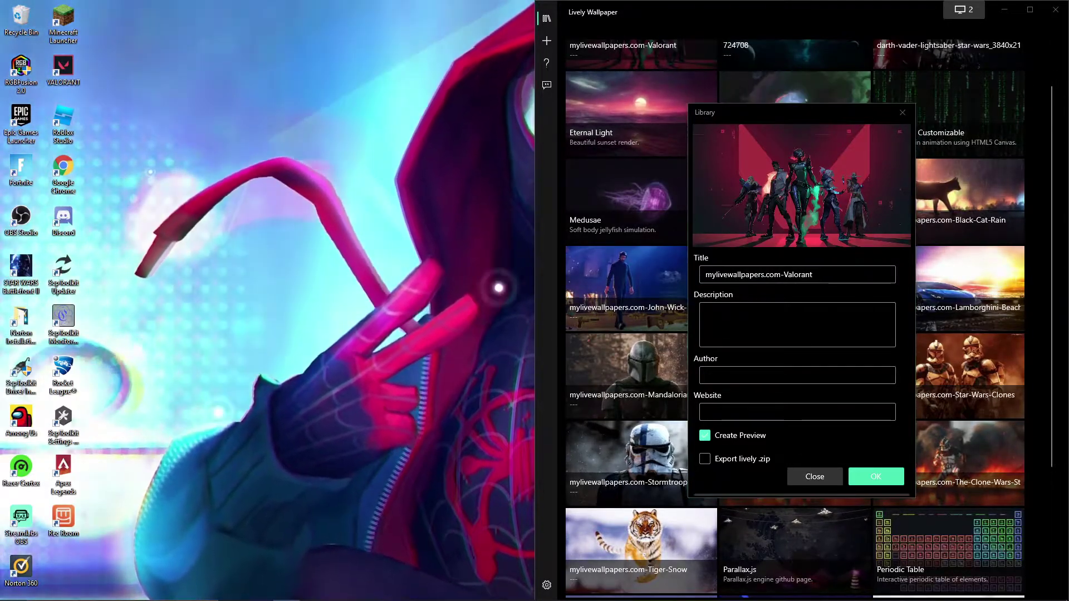
Step: Bring Chrome back, restore it from full screen, then minimize it to reveal Lively
key("alt+Tab")
double_click(339, 6)
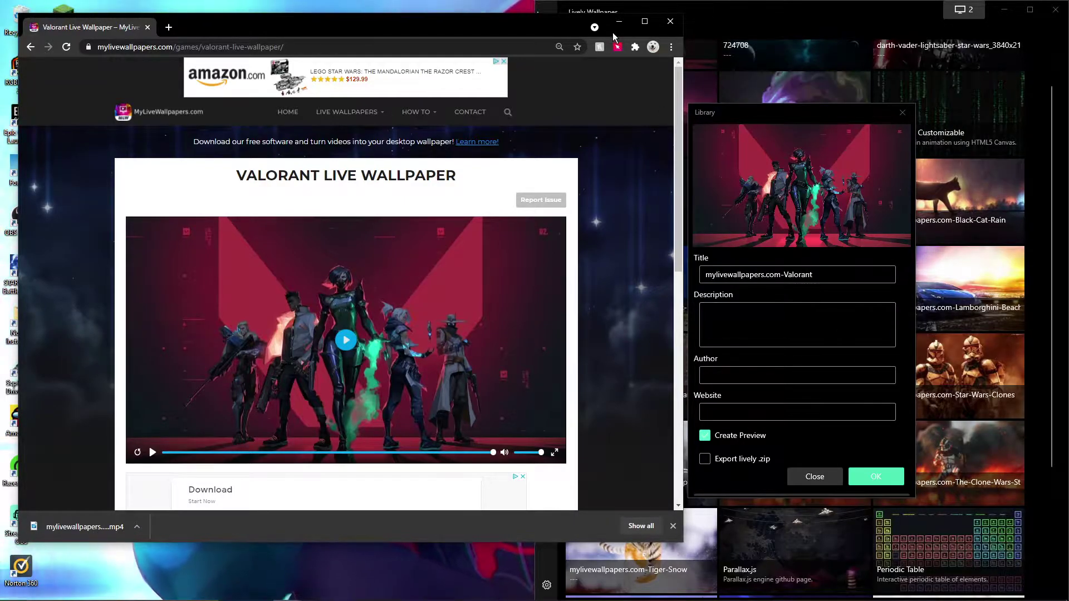
left_click(619, 23)
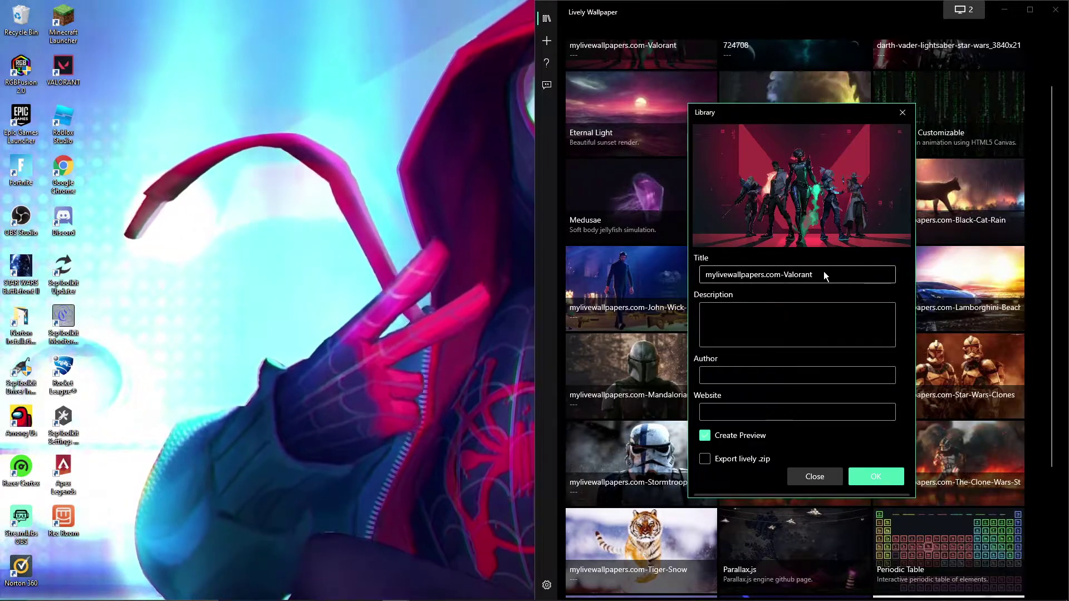
Step: Review the Valorant wallpaper's title and description, then confirm to save it to the library
left_click(823, 271)
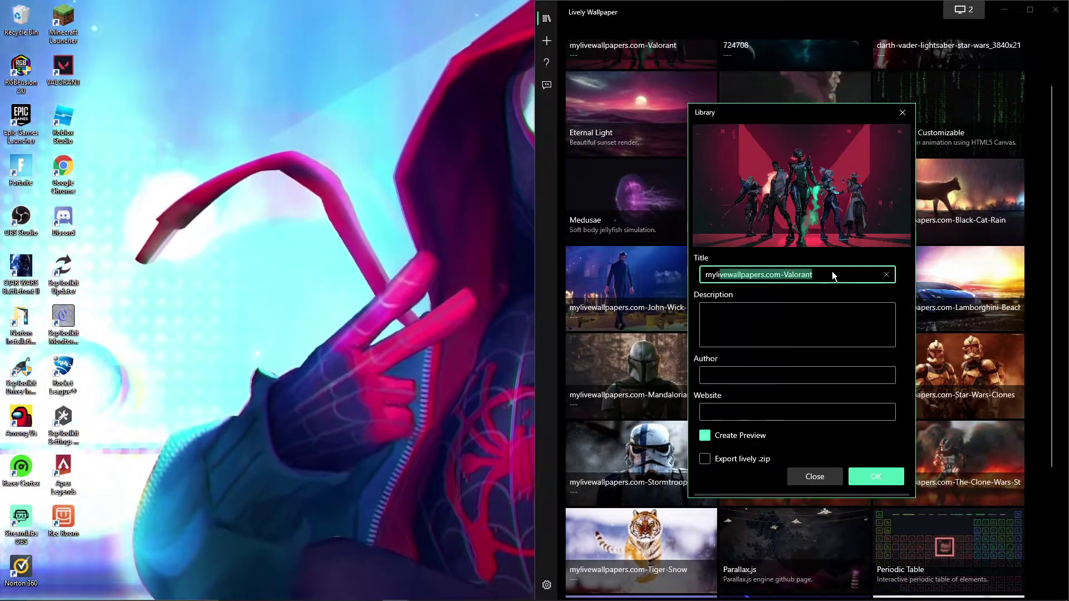
left_click(720, 319)
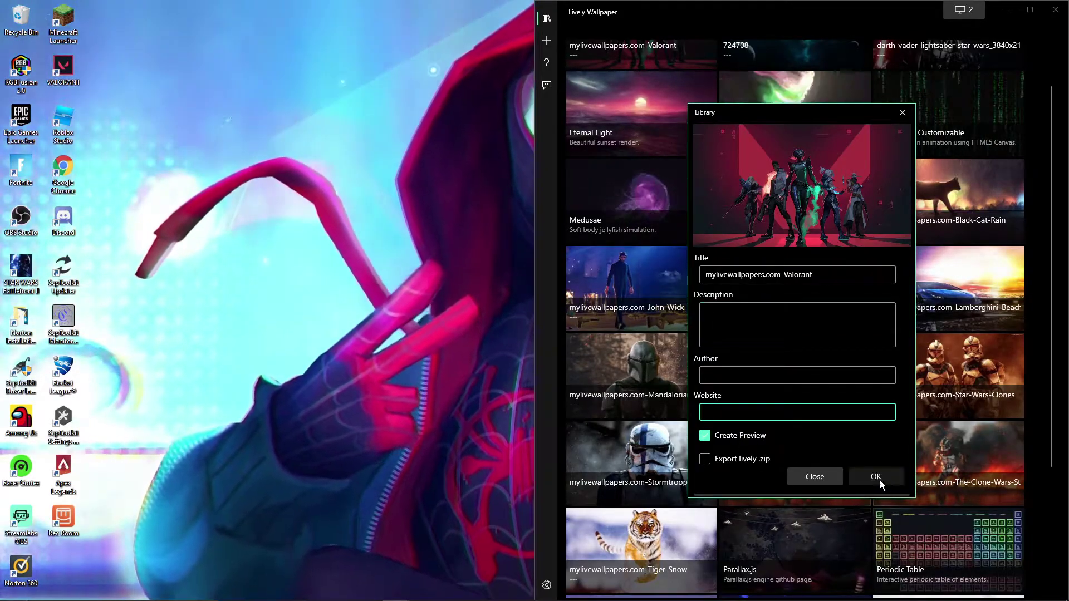
left_click(877, 478)
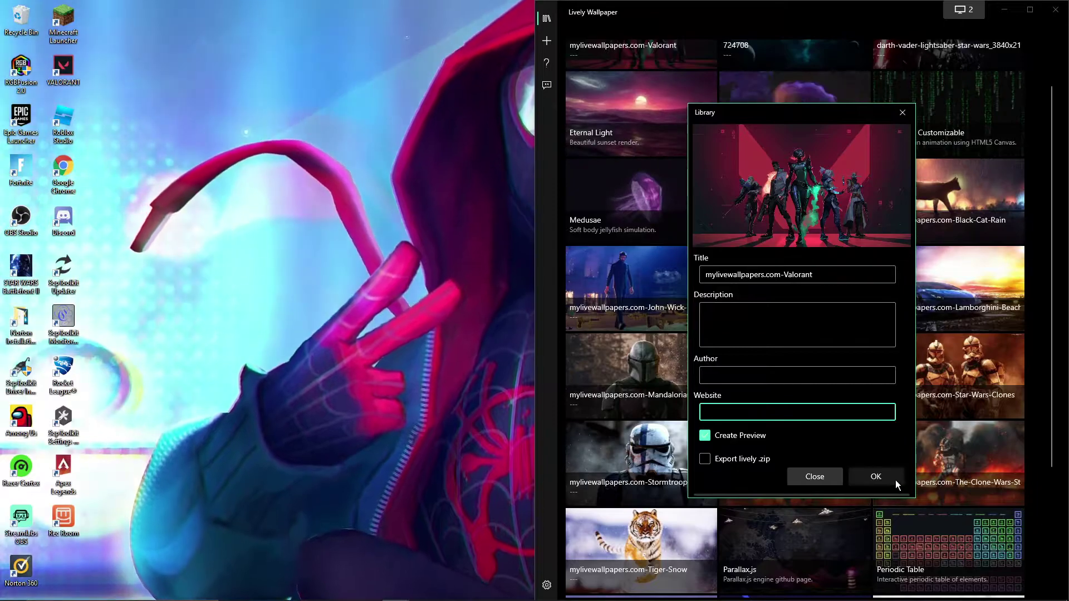
left_click(891, 477)
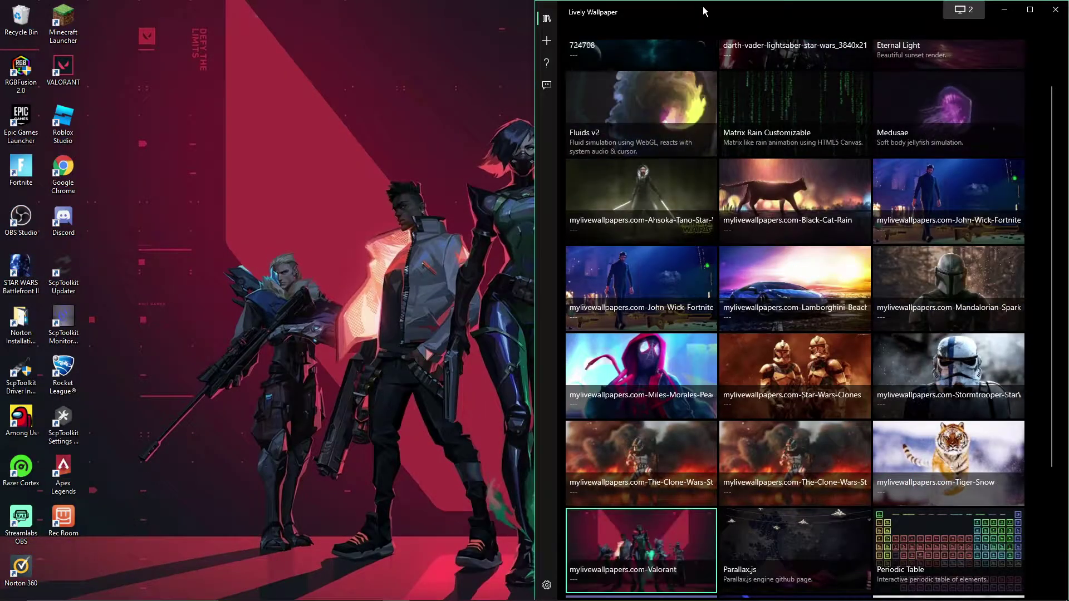
Step: Move Lively aside, switch to the Valorant page in Chrome, then bring Lively back in front
left_click_drag(703, 12, 1068, 334)
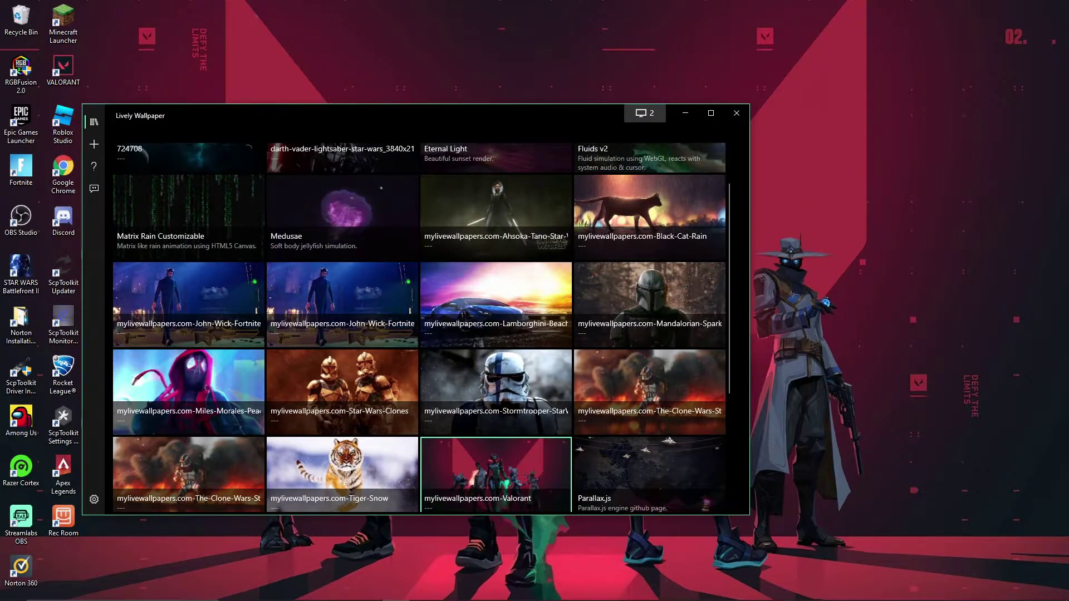
key("alt+Tab")
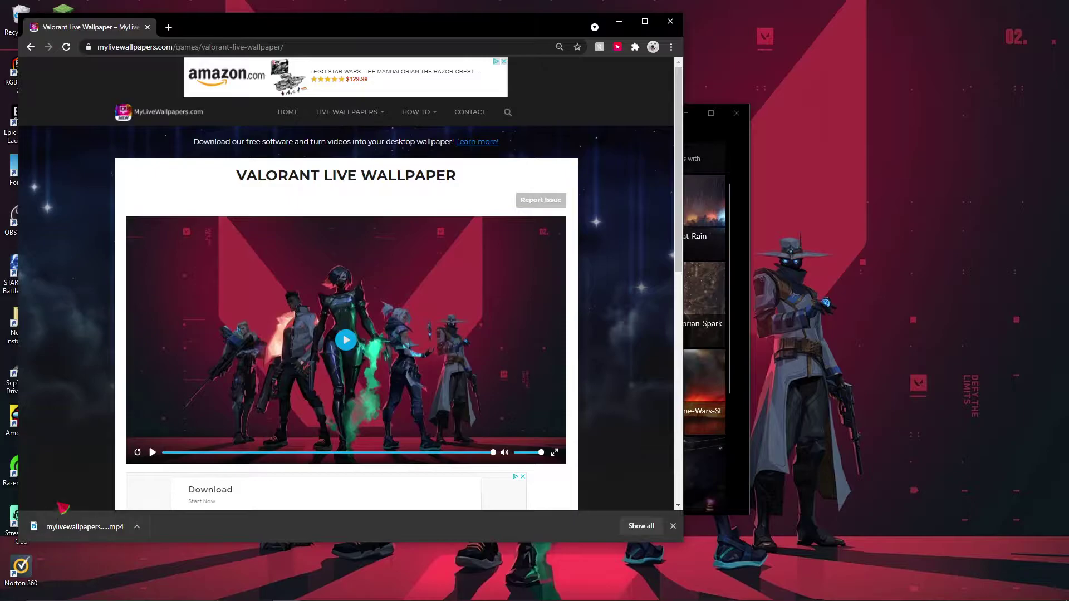
left_click(710, 135)
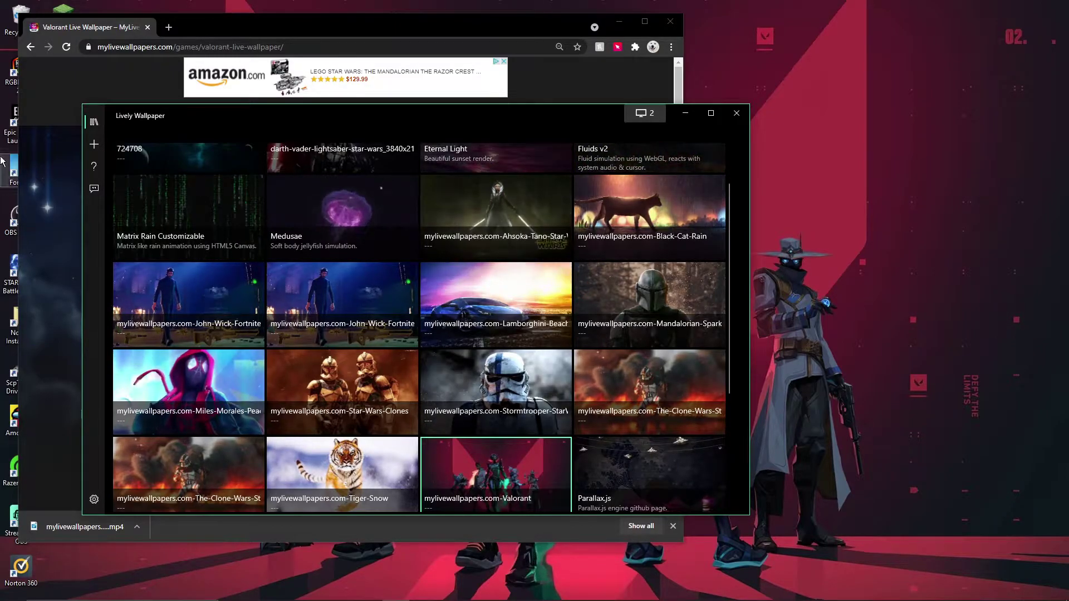
Step: Import mylivewallpapers.com-Valorant from Downloads through Add Wallpaper's Browse option
left_click(94, 145)
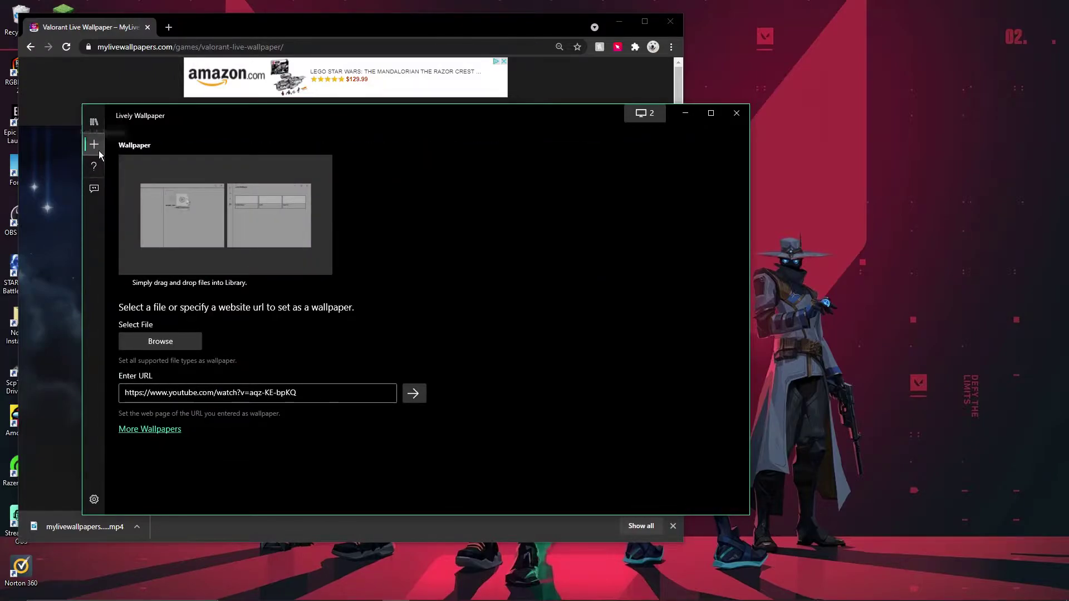
left_click_drag(179, 129, 1068, 278)
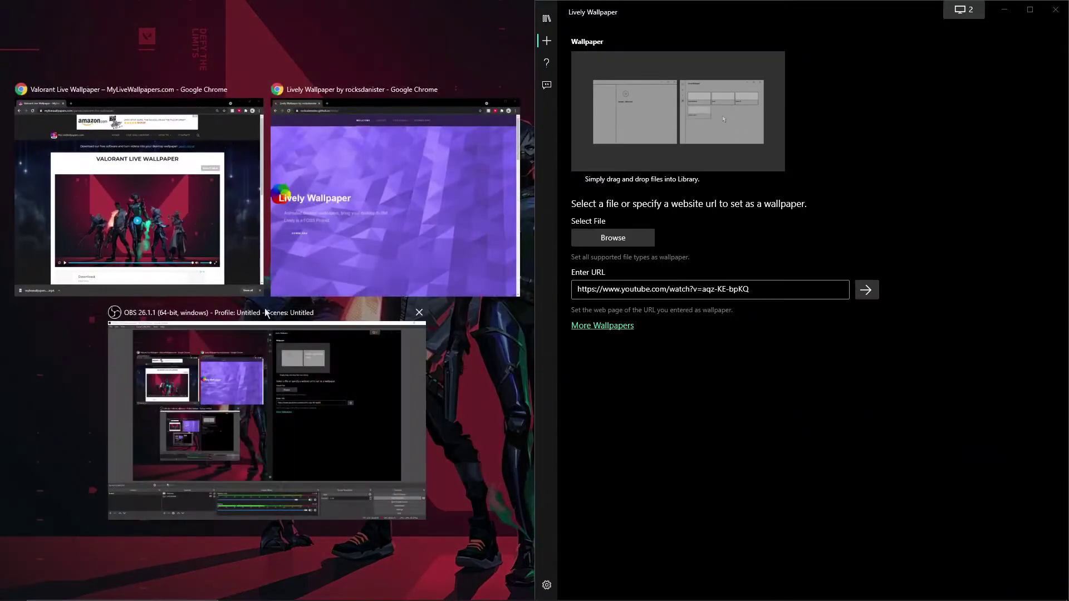
left_click_drag(857, 10, 763, 111)
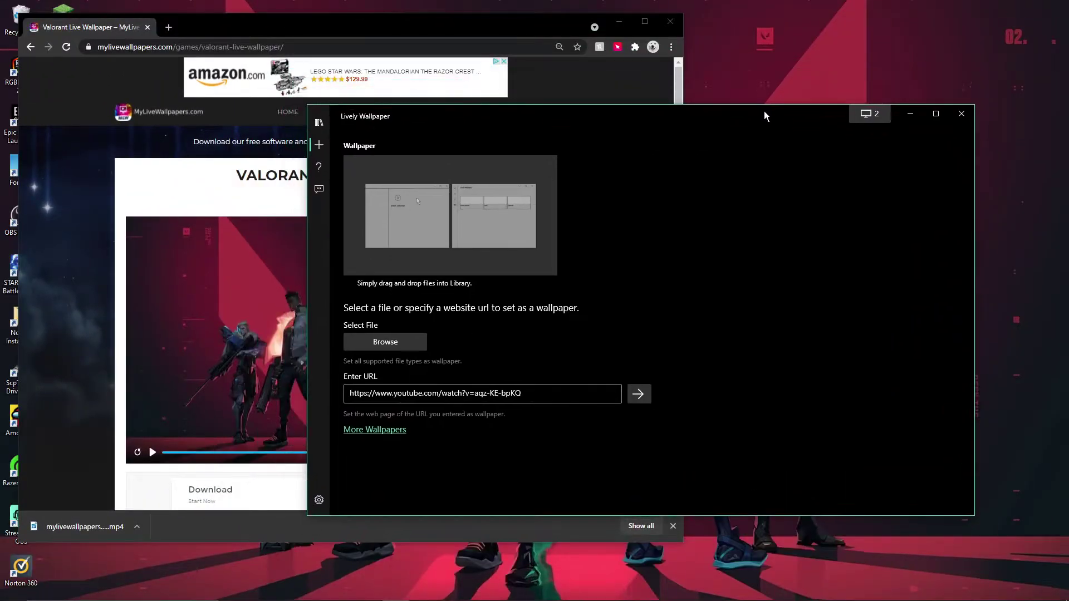
left_click(368, 350)
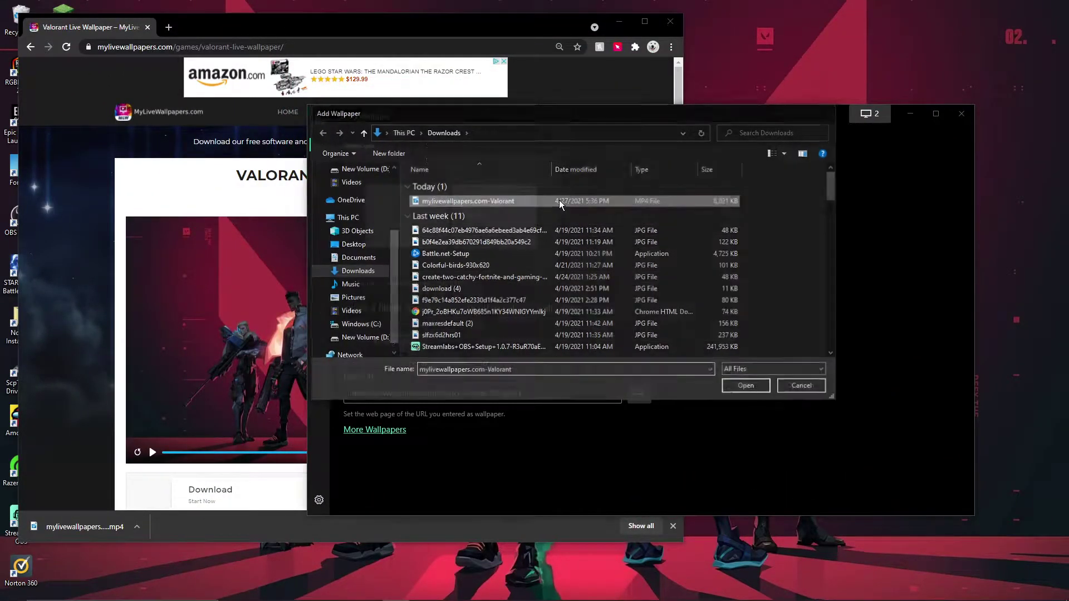
double_click(559, 201)
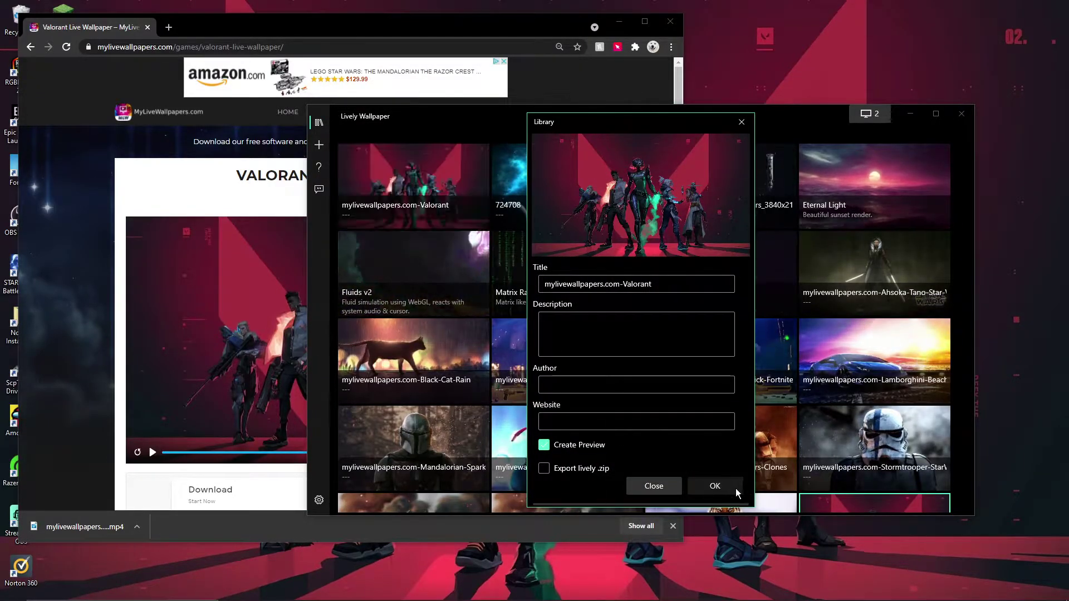
Step: Confirm the re-imported Valorant wallpaper's details with OK and close the dialog
left_click(716, 486)
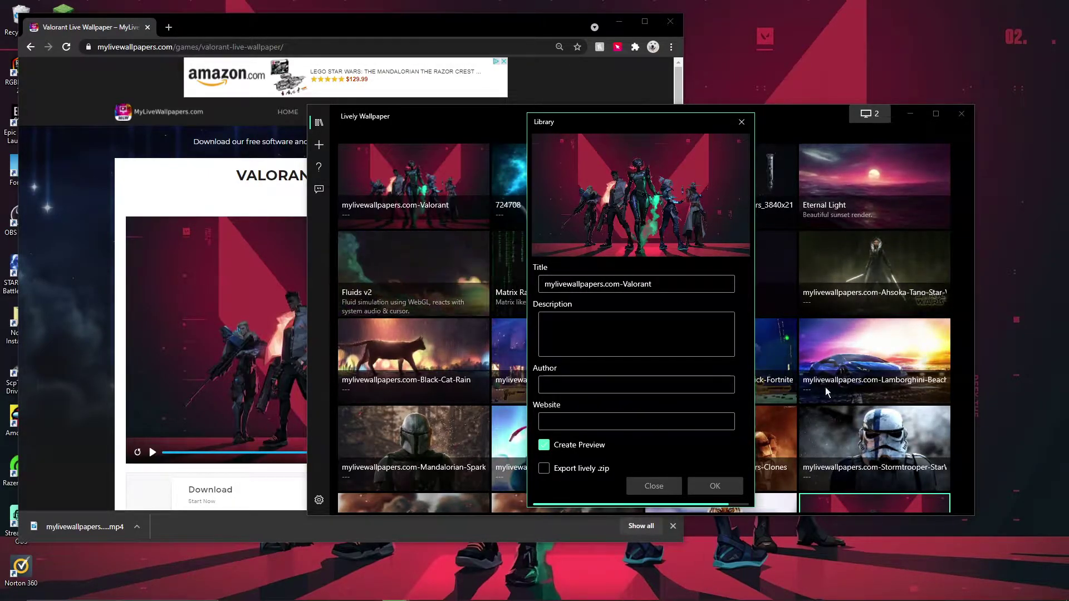
left_click(715, 486)
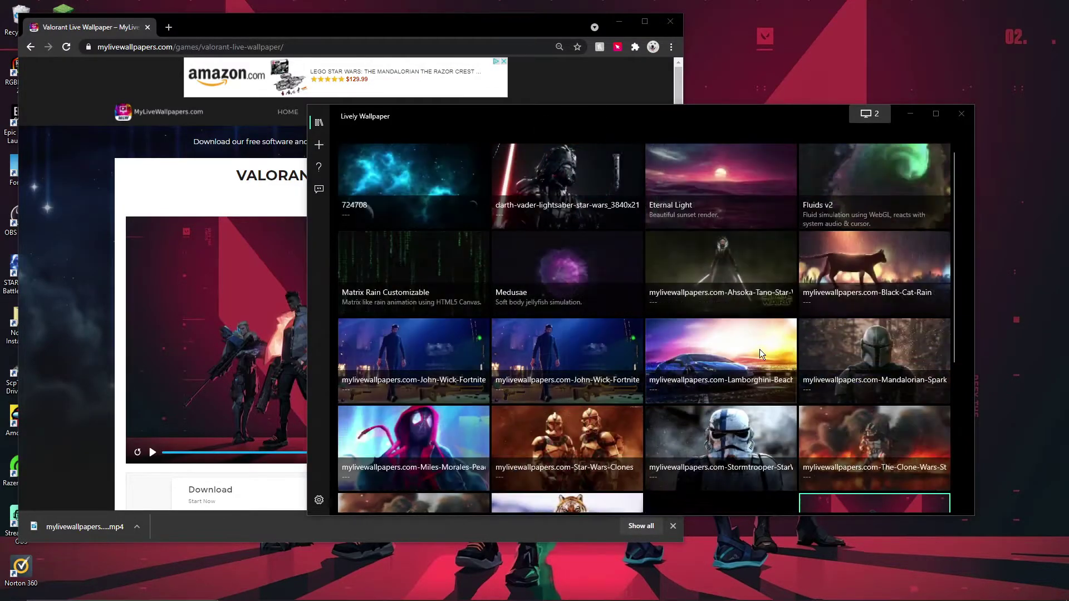
Step: Set the wallpaper placement to Span across screens and close the display settings
left_click(870, 115)
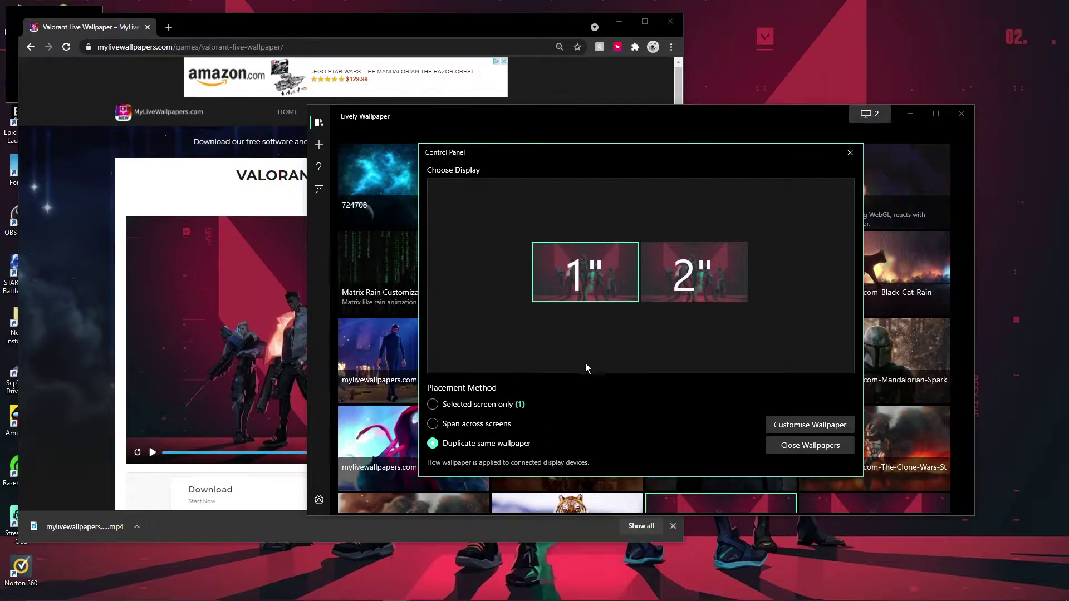
left_click(468, 424)
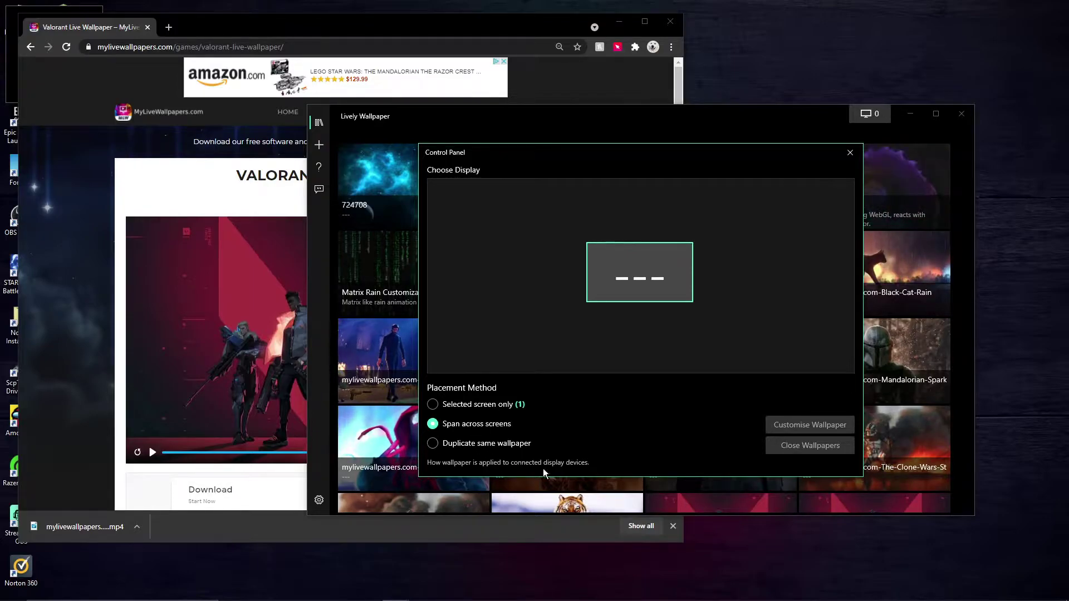
left_click(848, 152)
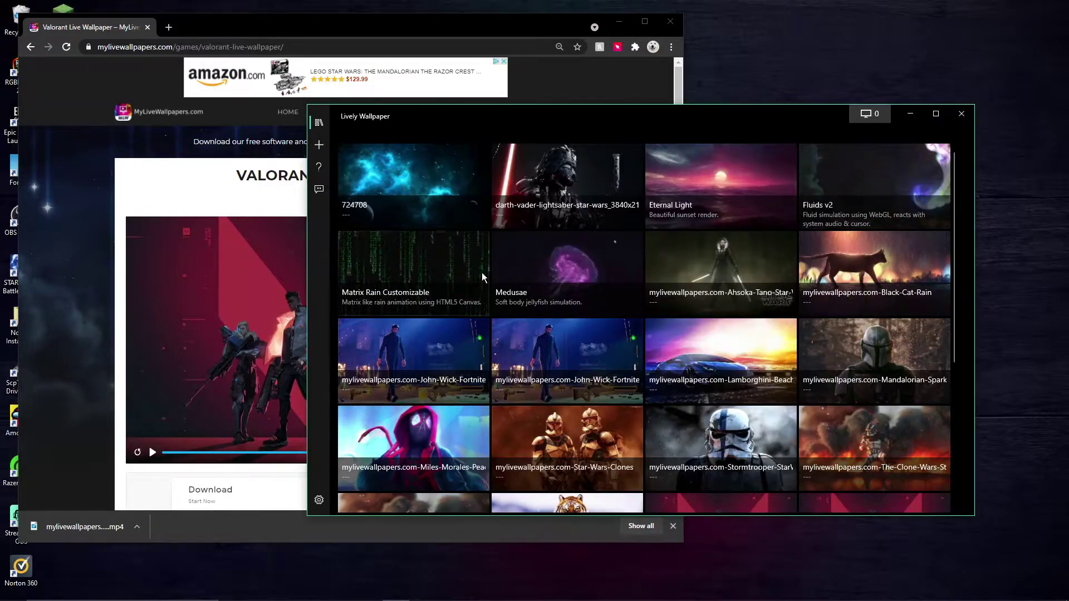
Step: Apply the new Valorant wallpaper to the desktop and minimize Lively Wallpaper
scroll(525, 405, "down", 5)
left_click(703, 307)
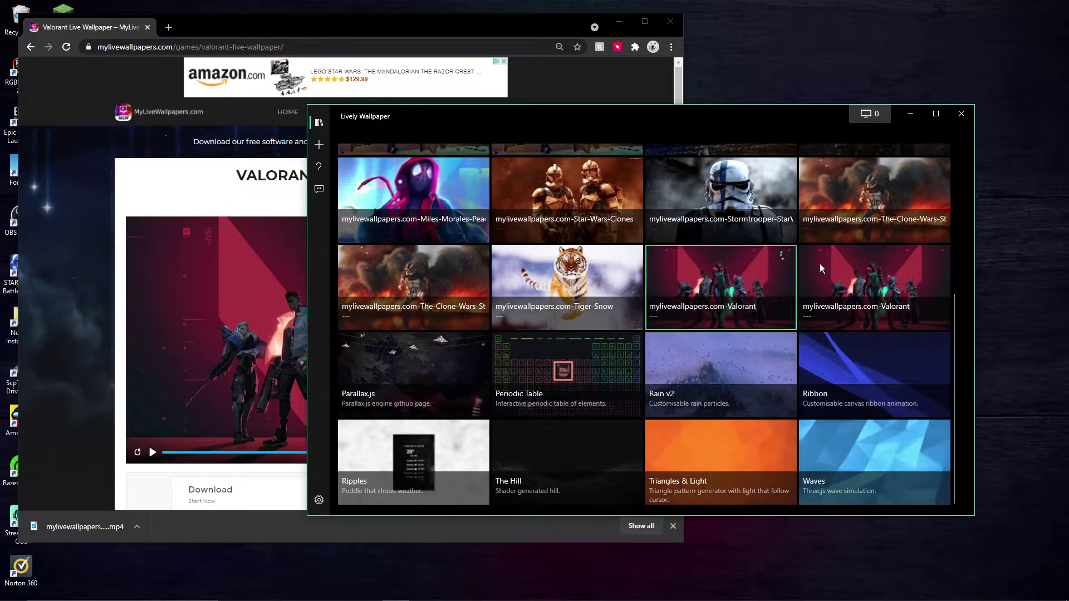
left_click(910, 113)
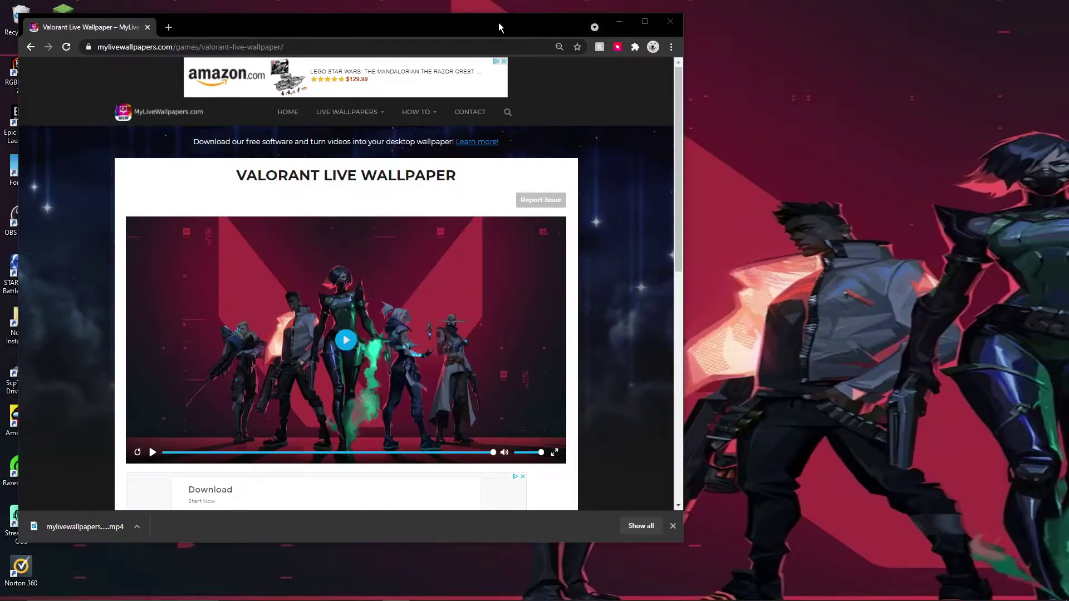
Step: Minimize Chrome to reveal the Valorant wallpaper, then move the browser window to the left
left_click(619, 21)
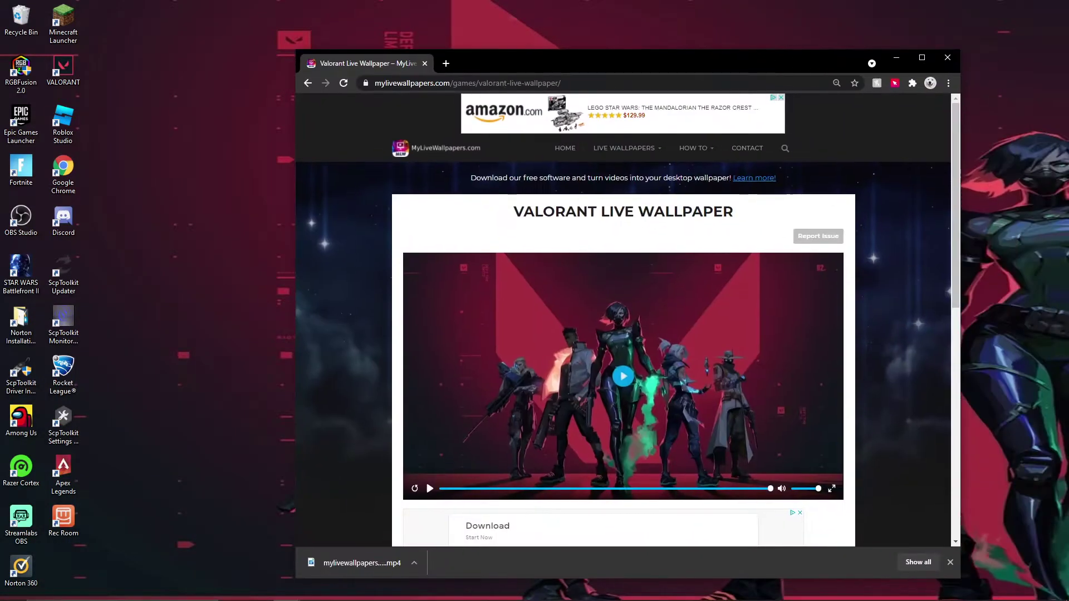
left_click_drag(506, 590, 470, 600)
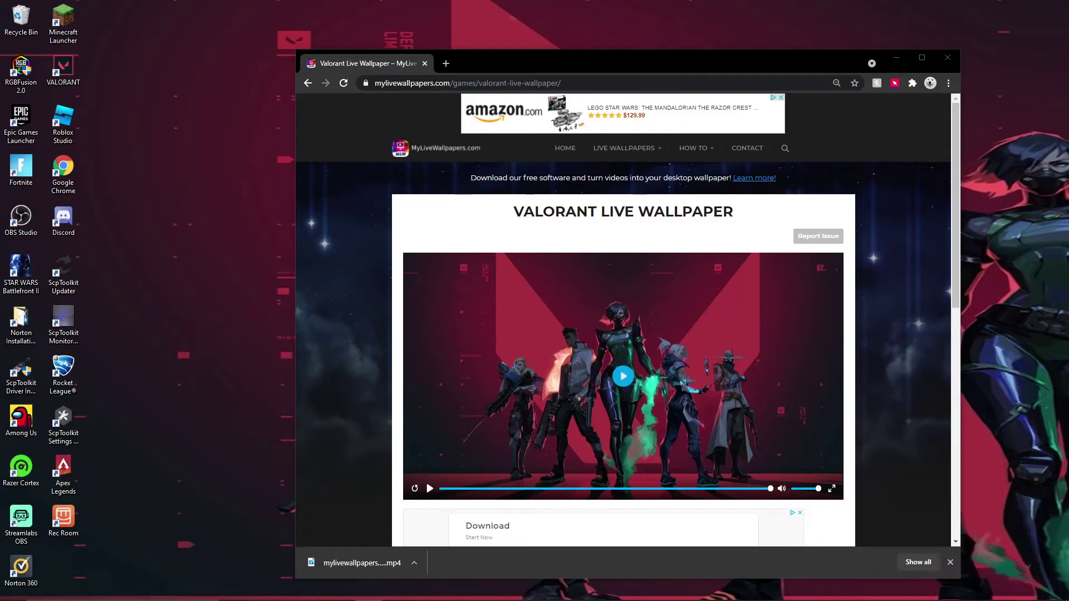
left_click_drag(603, 64, 365, 83)
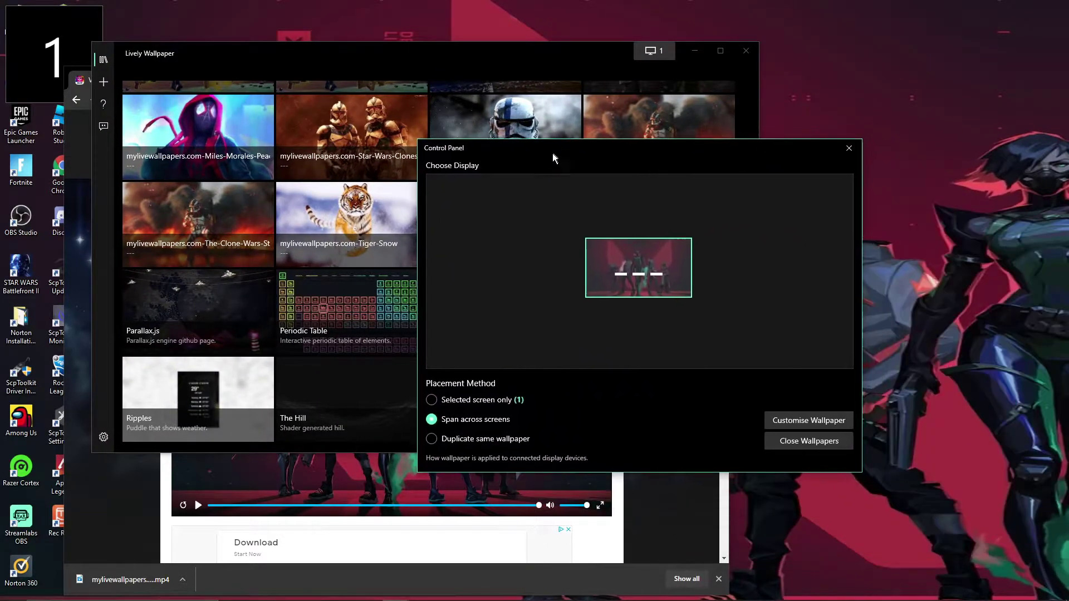
Step: Set display placement to Duplicate same wallpaper and close the Control Panel
left_click(422, 438)
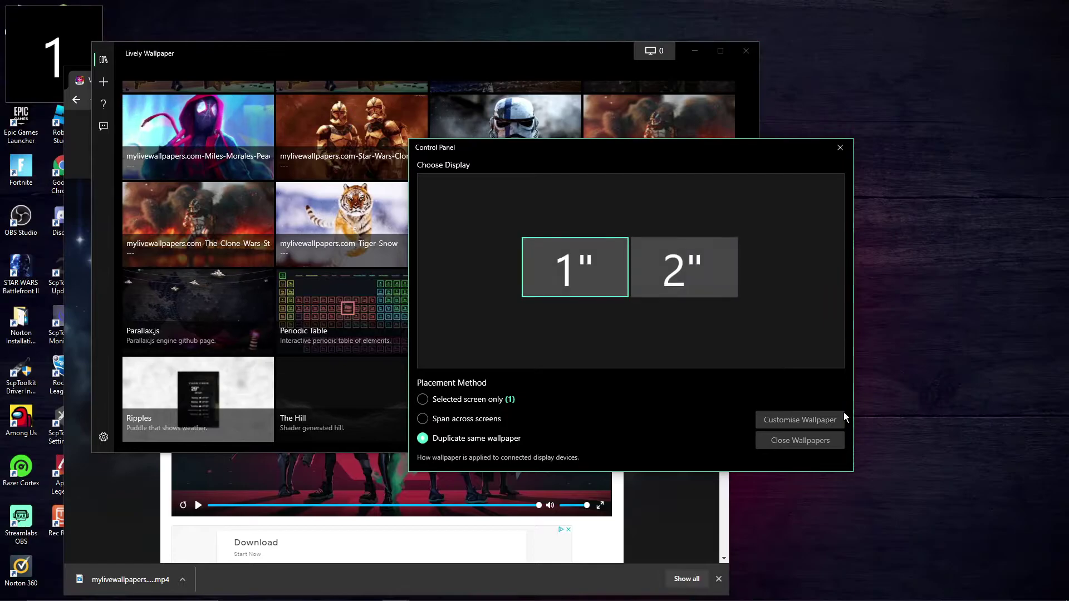
left_click(841, 148)
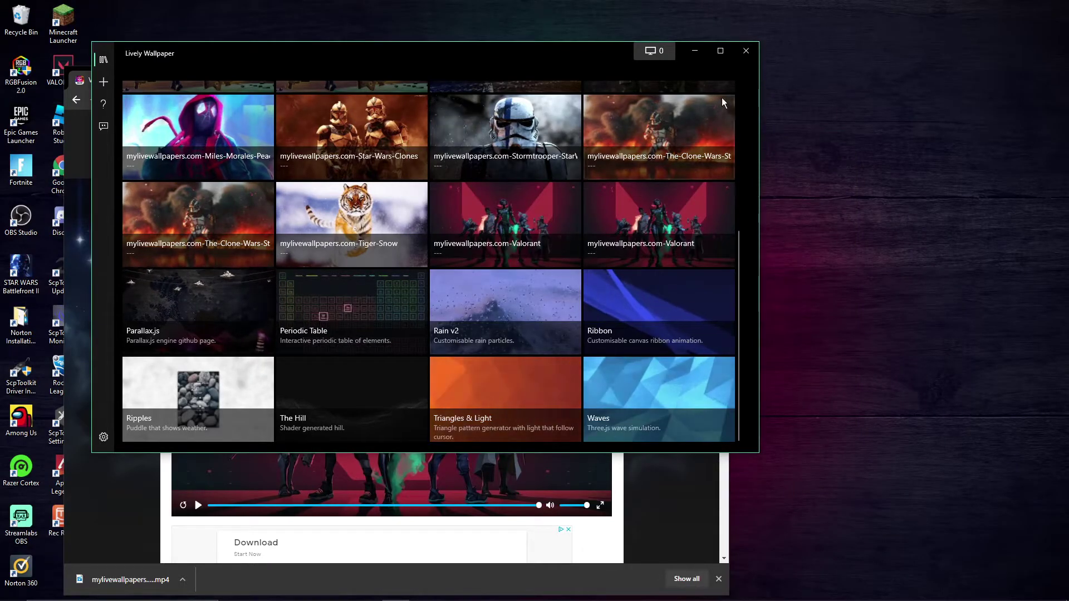
scroll(303, 308, "up", 5)
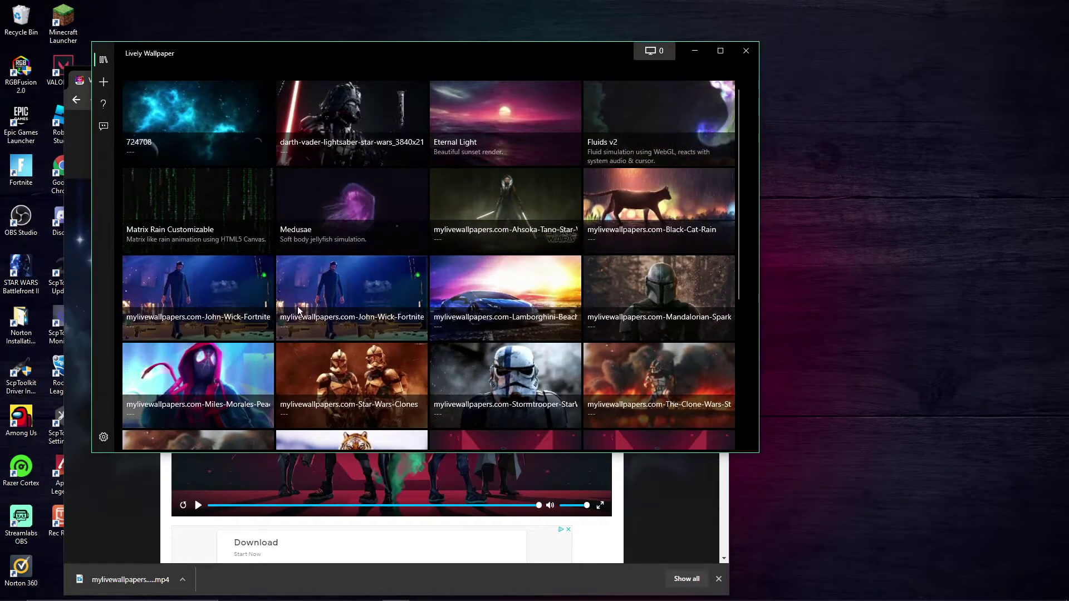
scroll(304, 308, "down", 5)
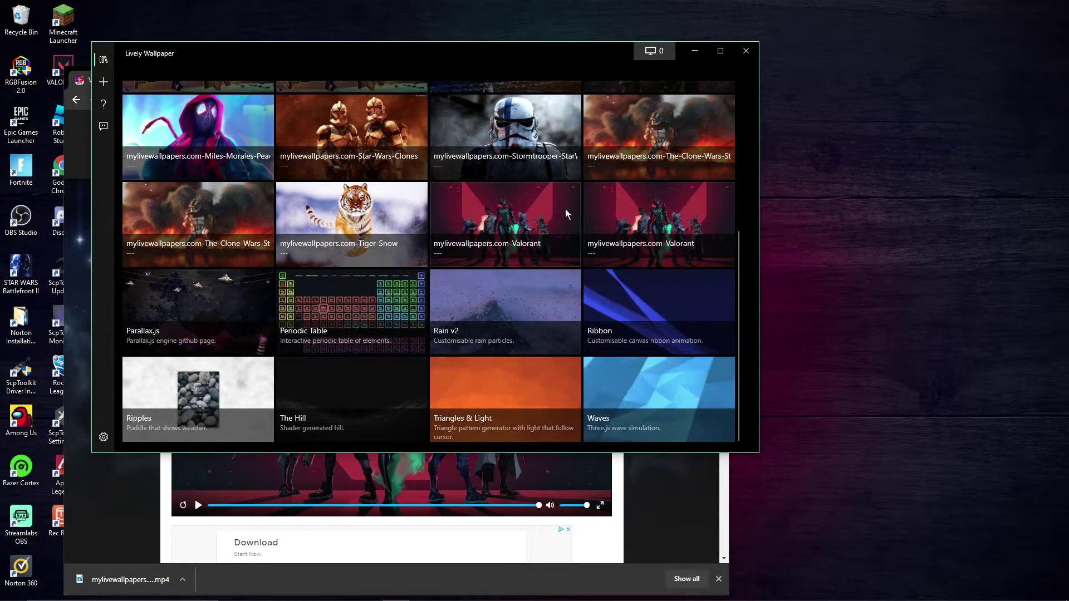
Step: Apply the second Valorant wallpaper, then move Chrome's Valorant page and select its address
left_click(607, 255)
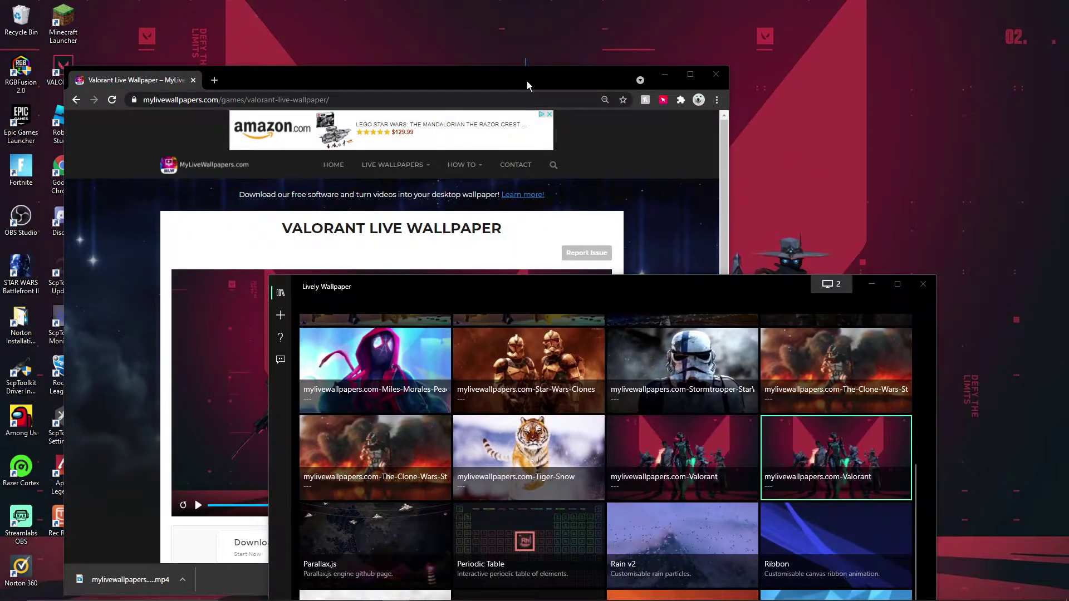
left_click_drag(526, 81, 687, 74)
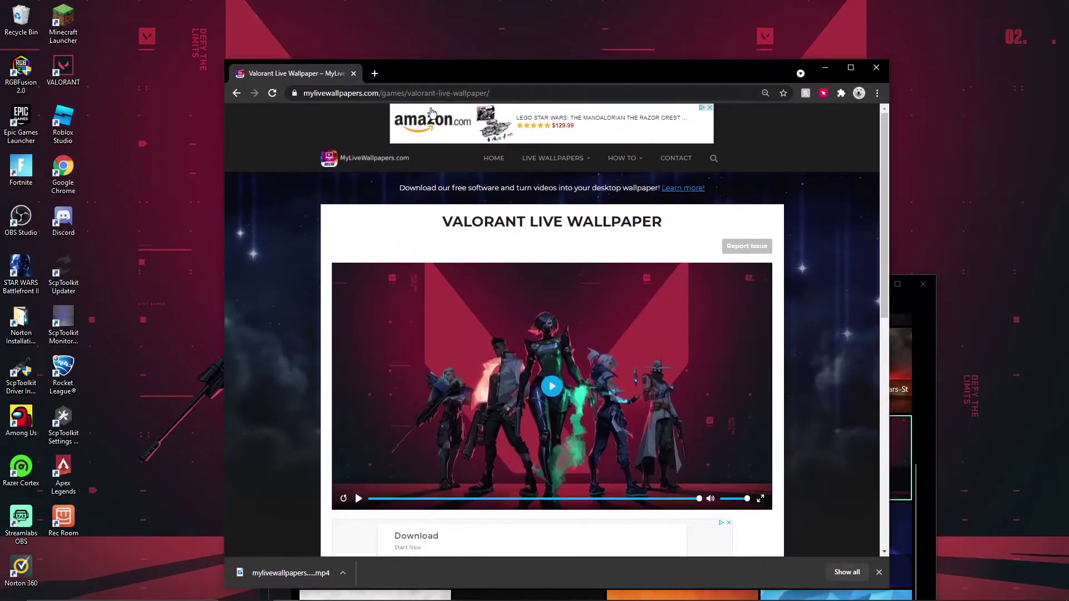
key("ctrl+l")
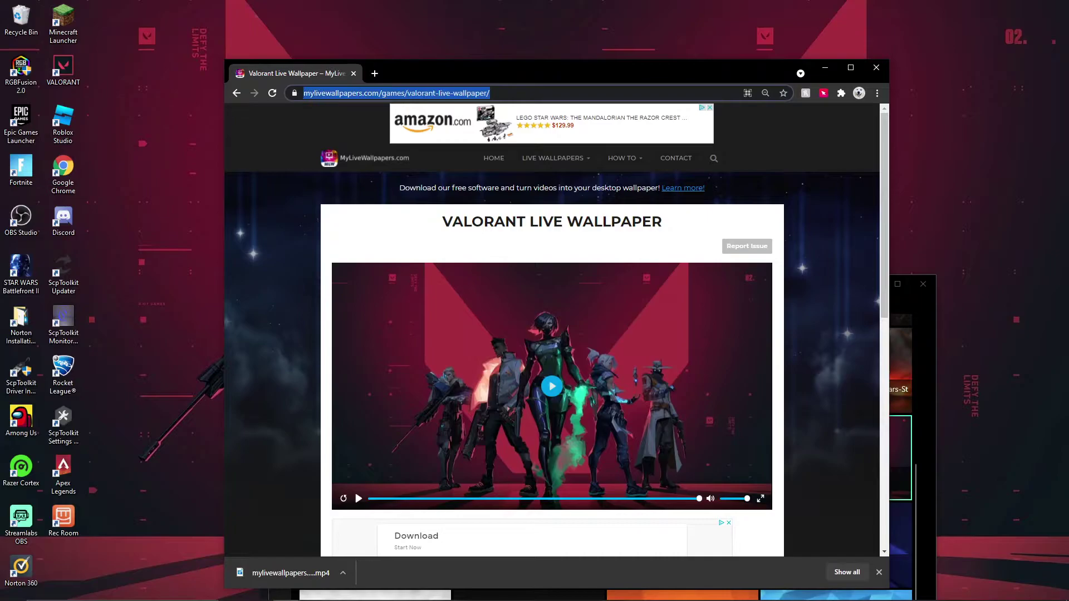
Step: Close the Valorant download page, reopen and minimize Chrome, and centre the Lively window
left_click(875, 67)
mouse_move(280, 598)
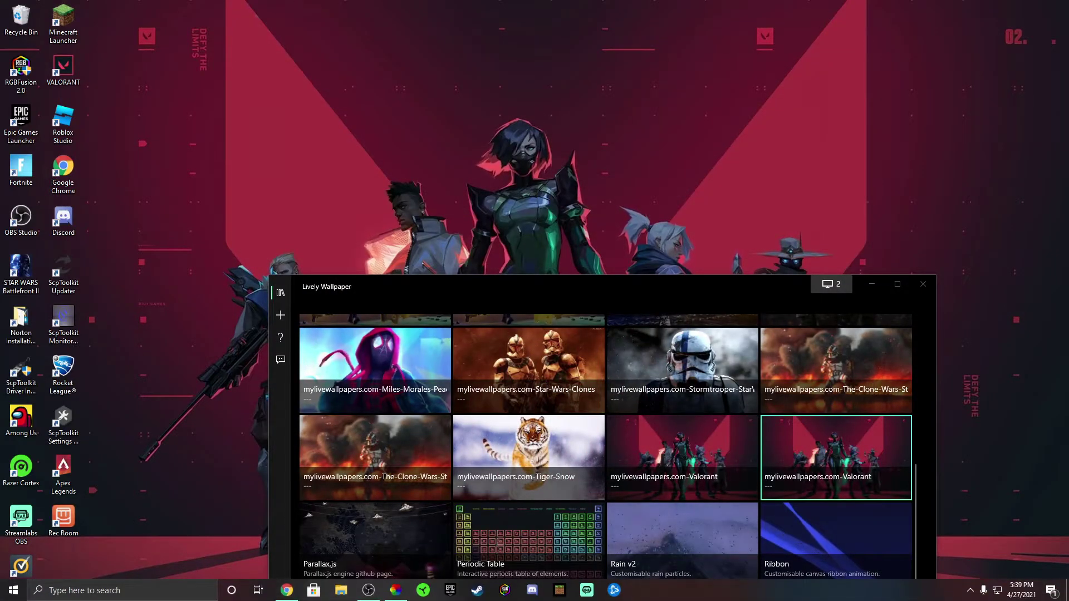
left_click(287, 590)
left_click_drag(458, 81, 489, 37)
left_click(842, 35)
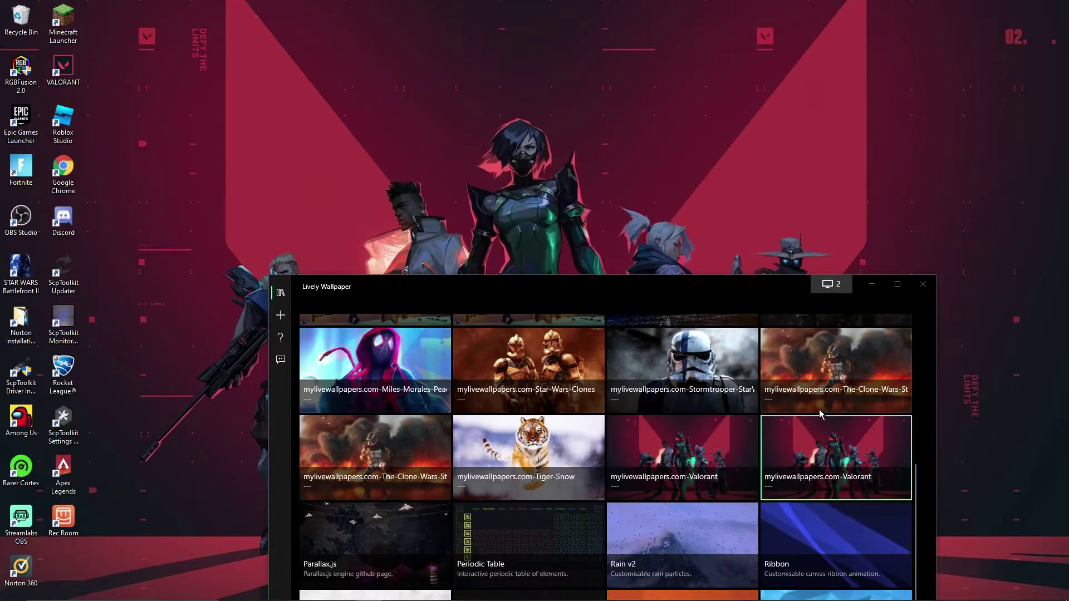
left_click_drag(610, 291, 552, 116)
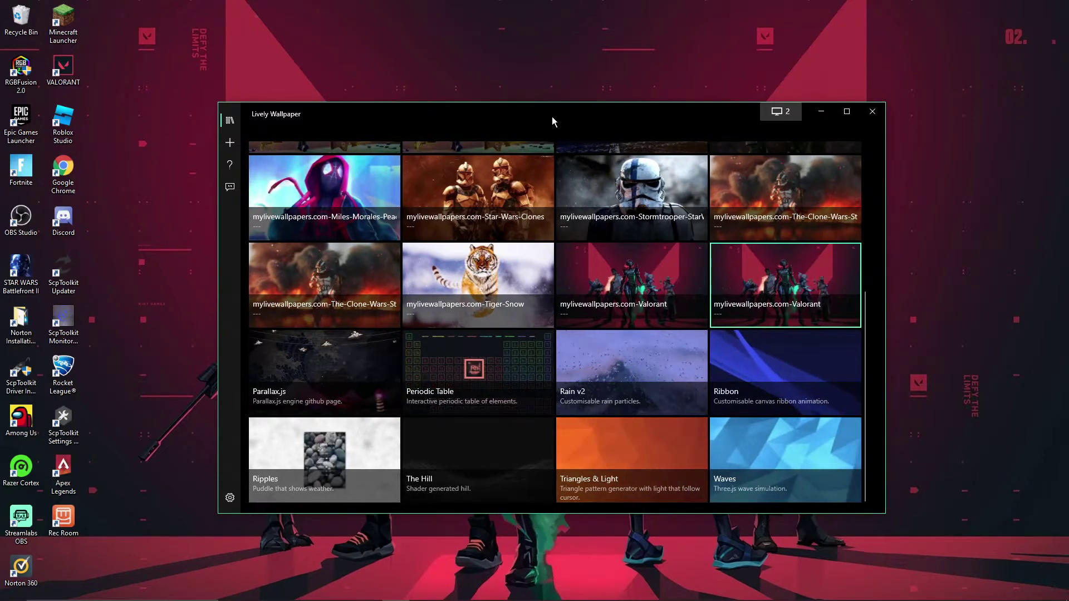
mouse_move(317, 593)
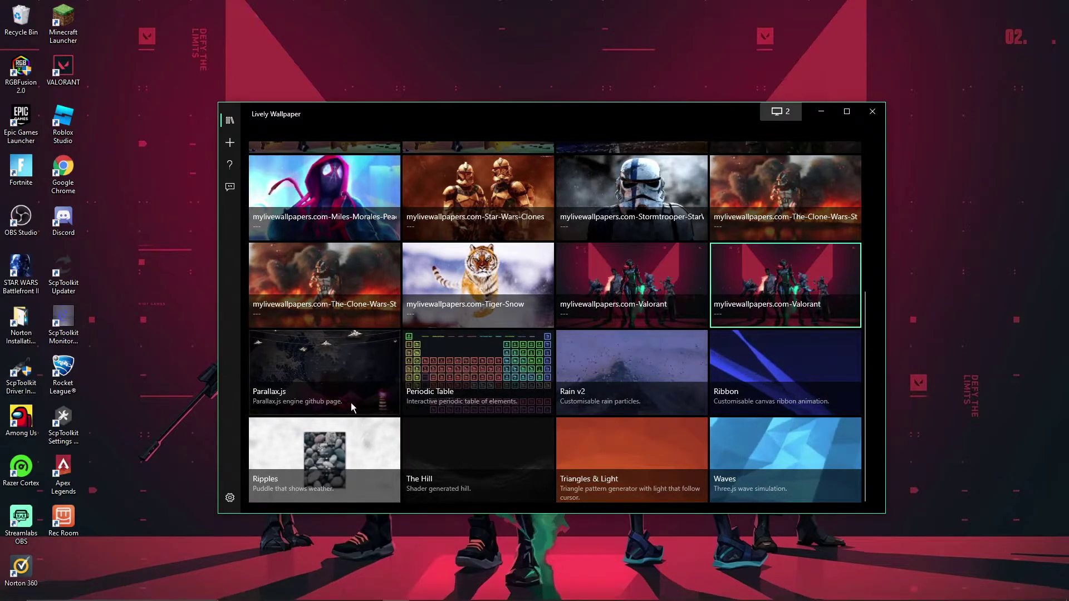
Step: Bring Chrome forward and load the mylivewallpapers.com home page
mouse_move(441, 586)
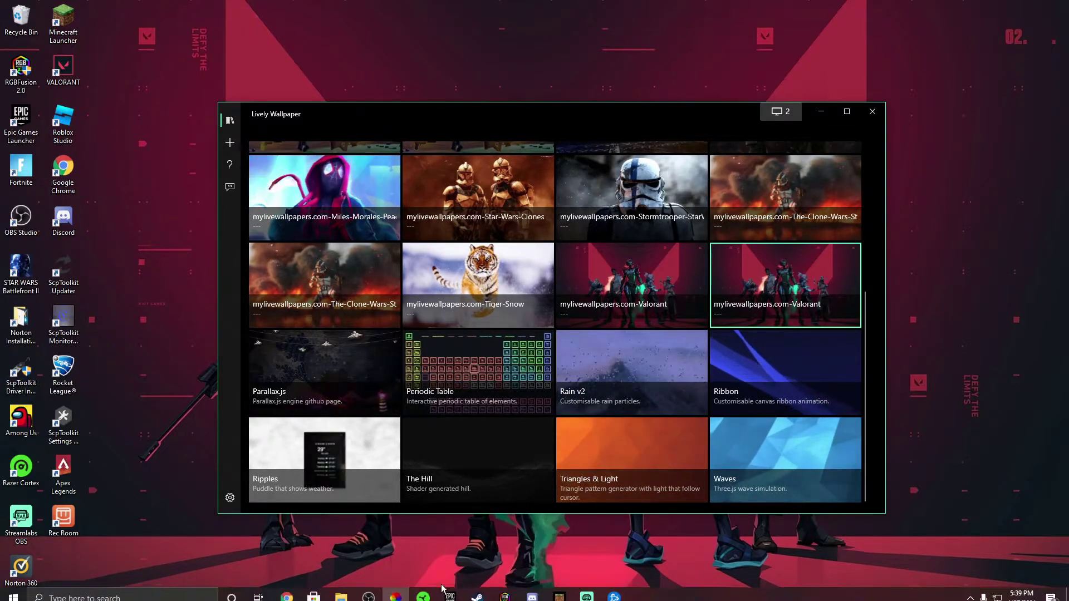
left_click(287, 597)
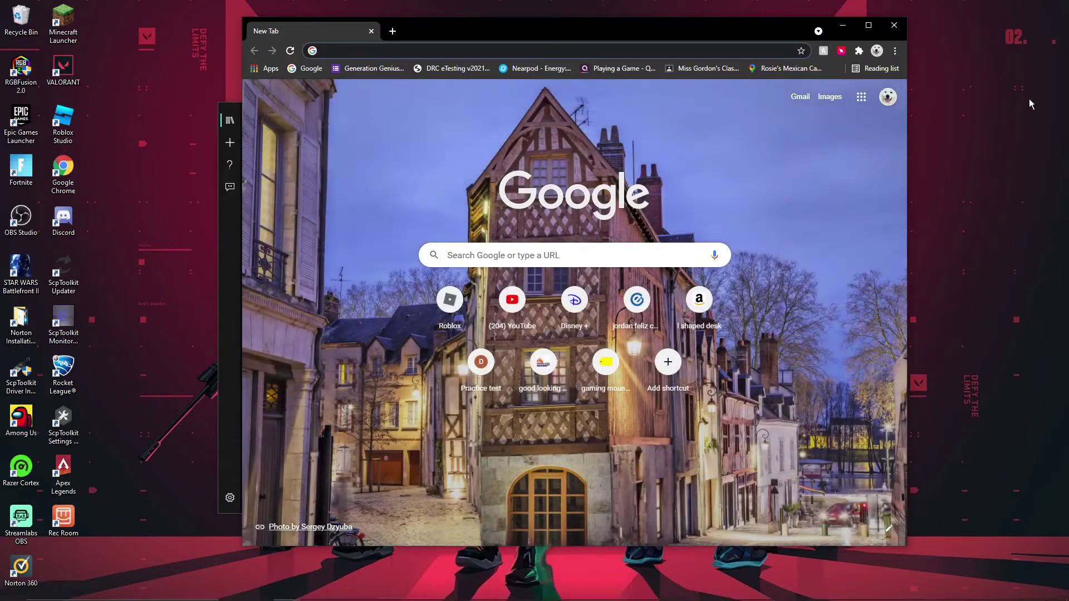
type("mylivewallpapers.com")
key("Return")
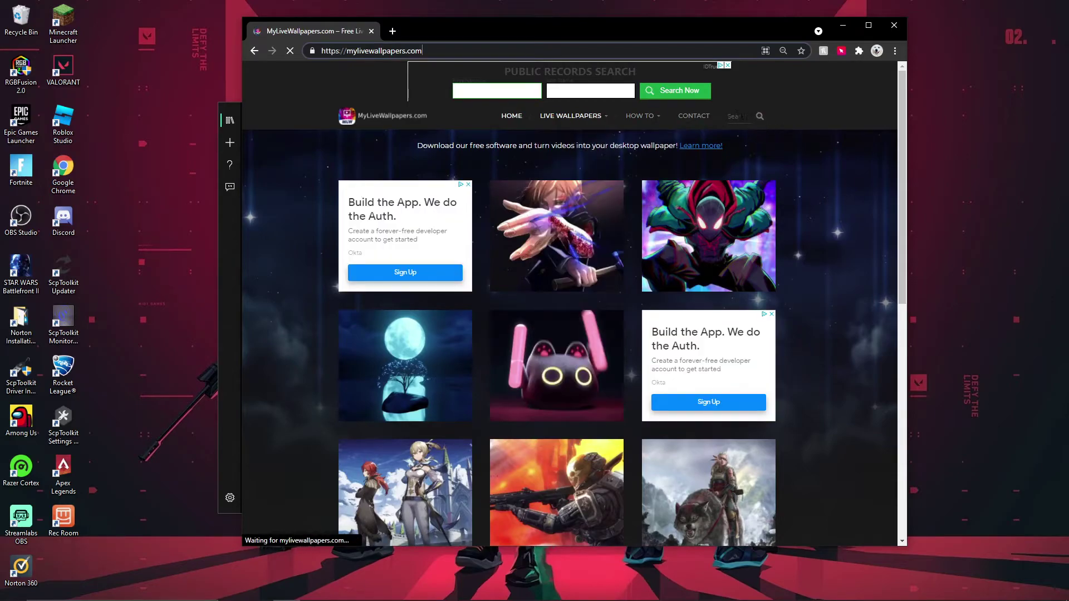
Step: Search the site for 'star wars' and browse the results
left_click(731, 116)
type("star wars")
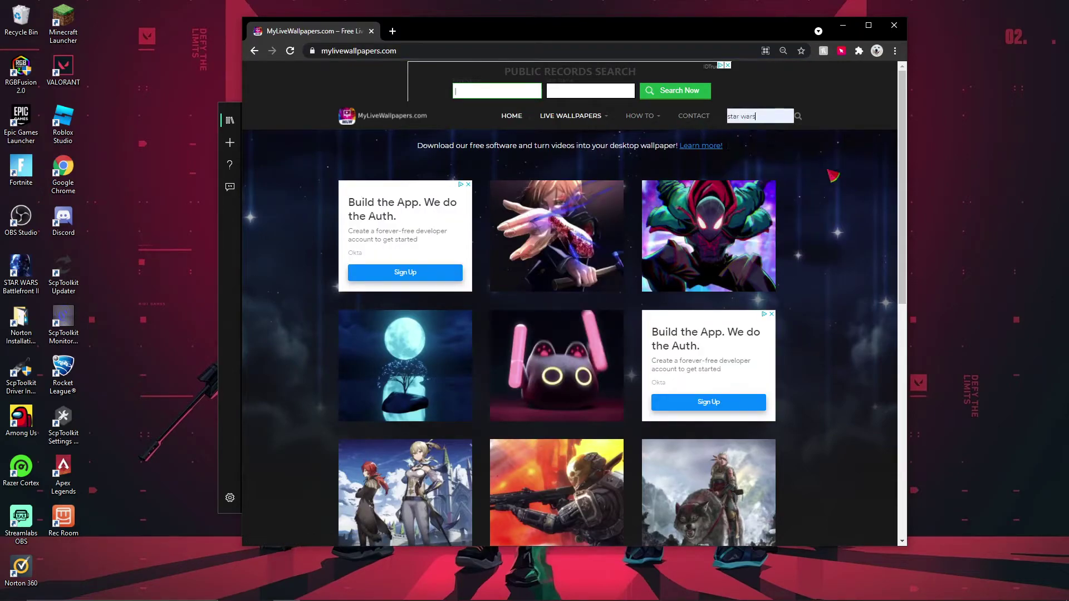
left_click(799, 116)
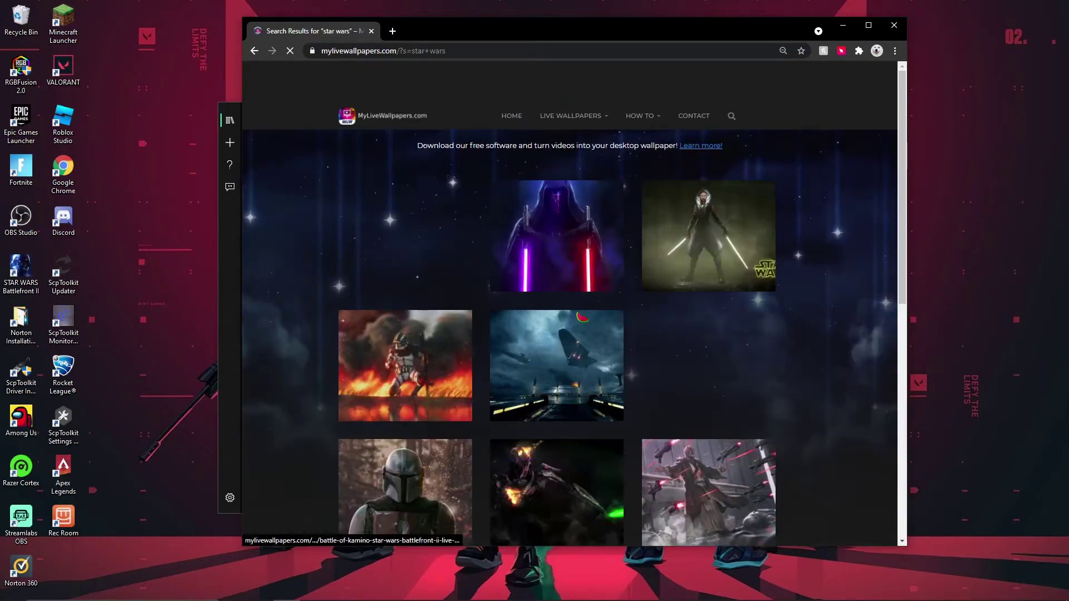
scroll(458, 379, "down", 5)
scroll(458, 379, "down", 3)
scroll(557, 362, "up", 8)
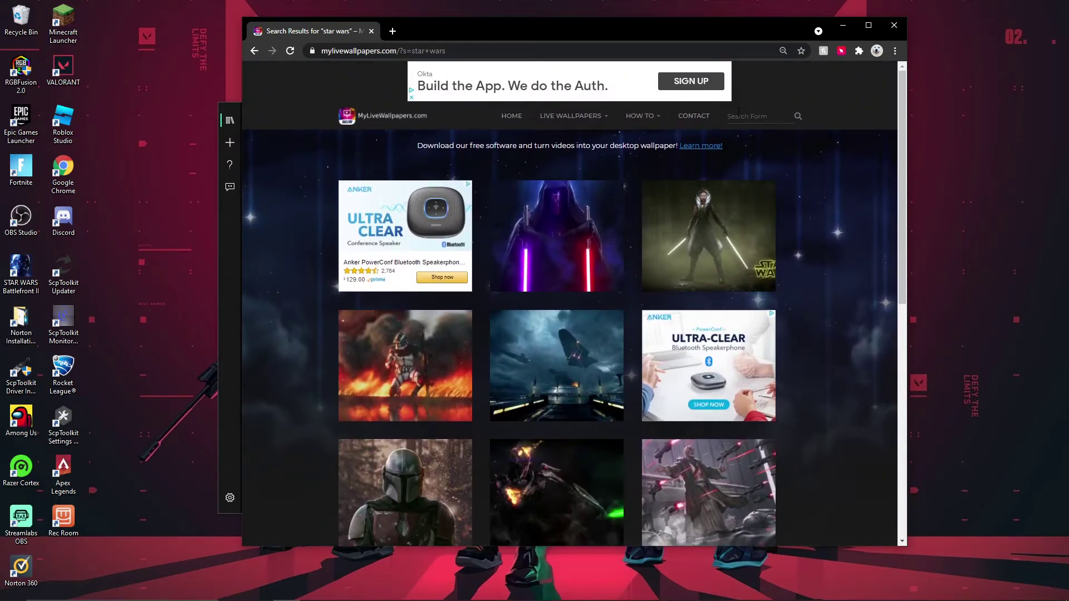
Step: Search the site for marvel, then resize and move the browser window right
left_click(739, 112)
type("m")
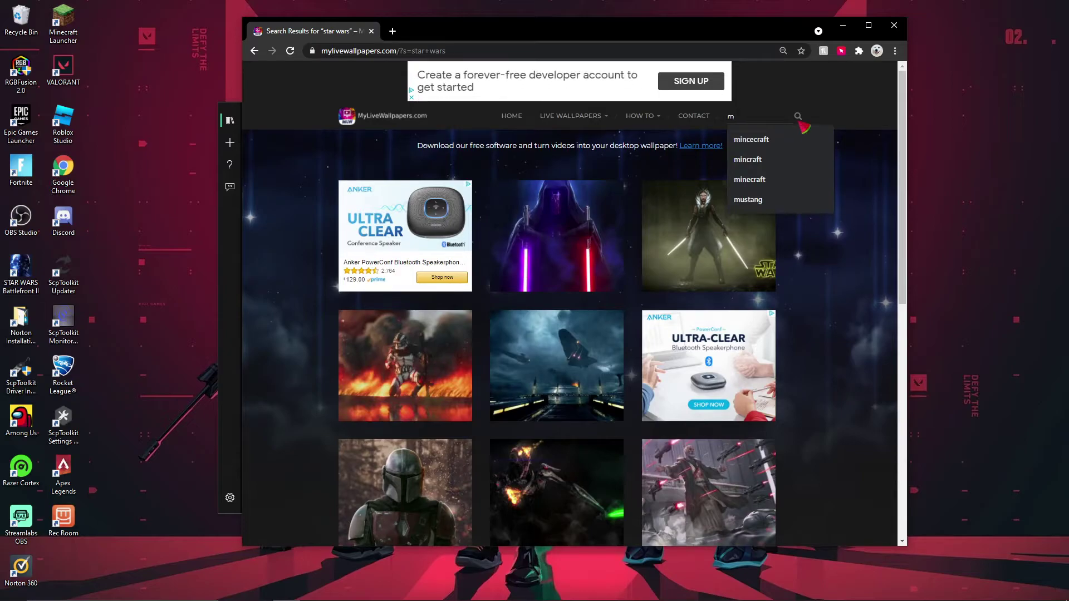
type("arvel")
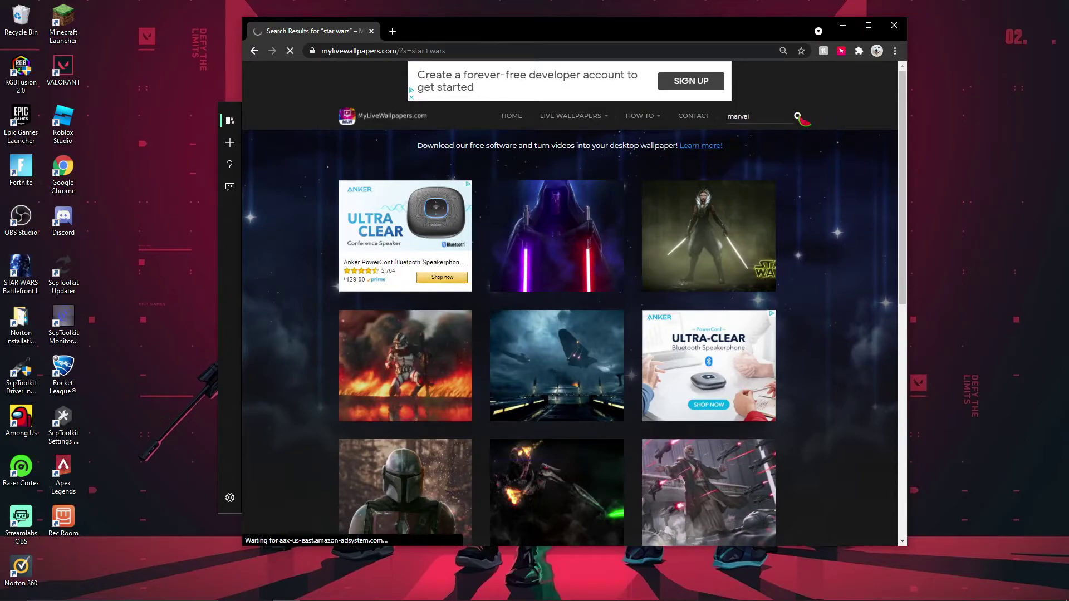
left_click(797, 117)
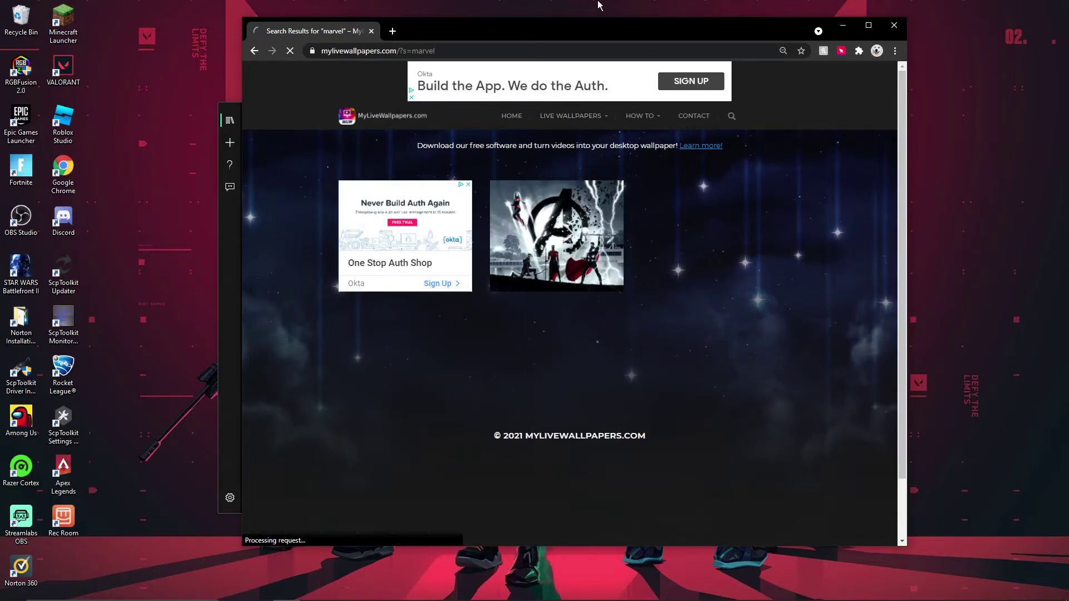
double_click(659, 18)
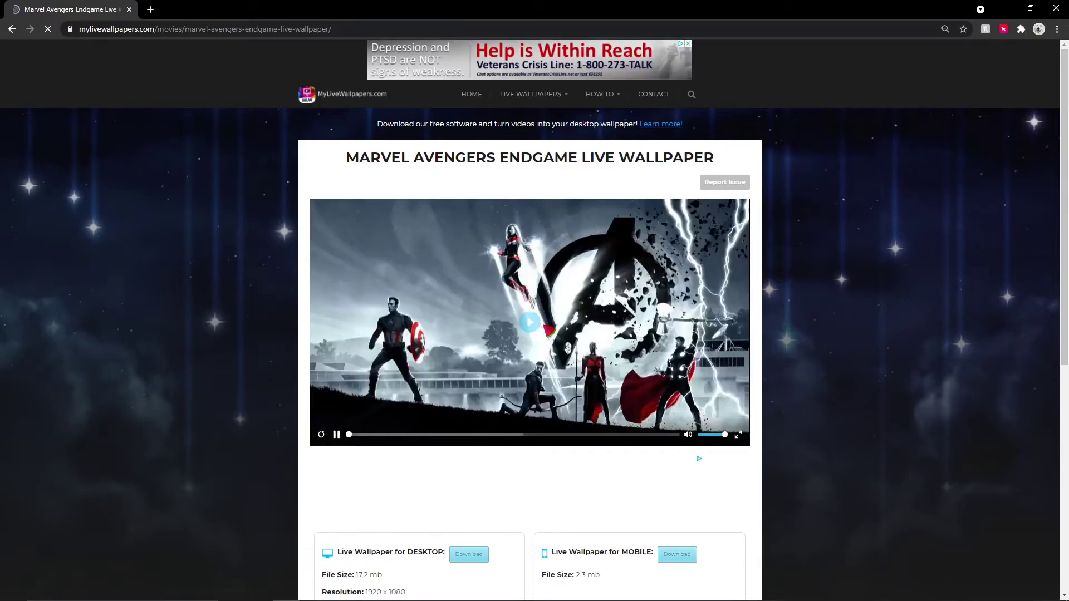
double_click(481, 16)
left_click_drag(482, 15, 550, 19)
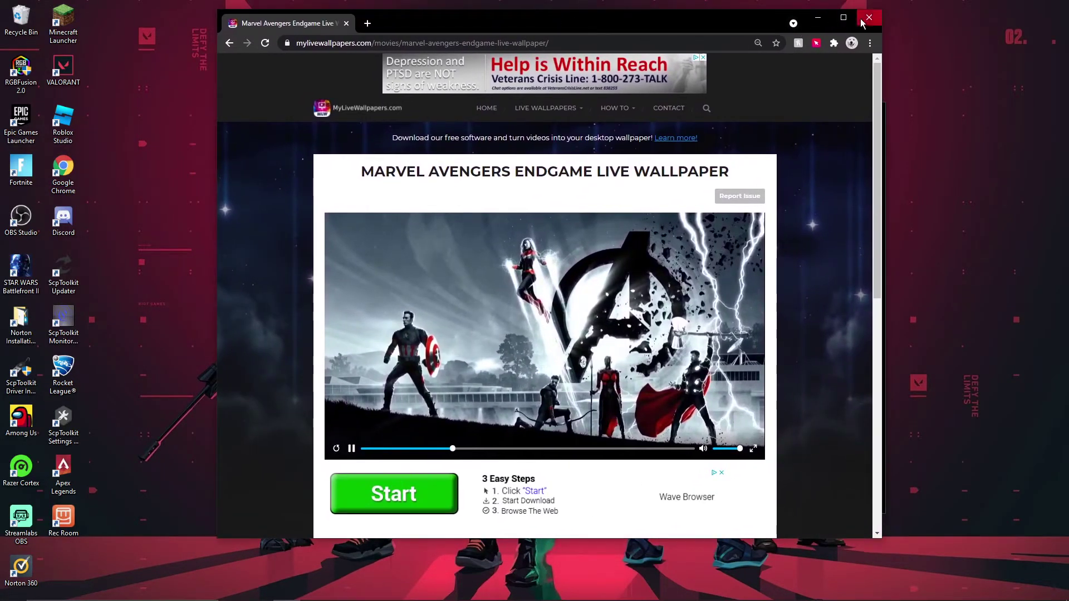
Step: Close Chrome with the Marvel wallpaper page to return to Lively's library
left_click(862, 19)
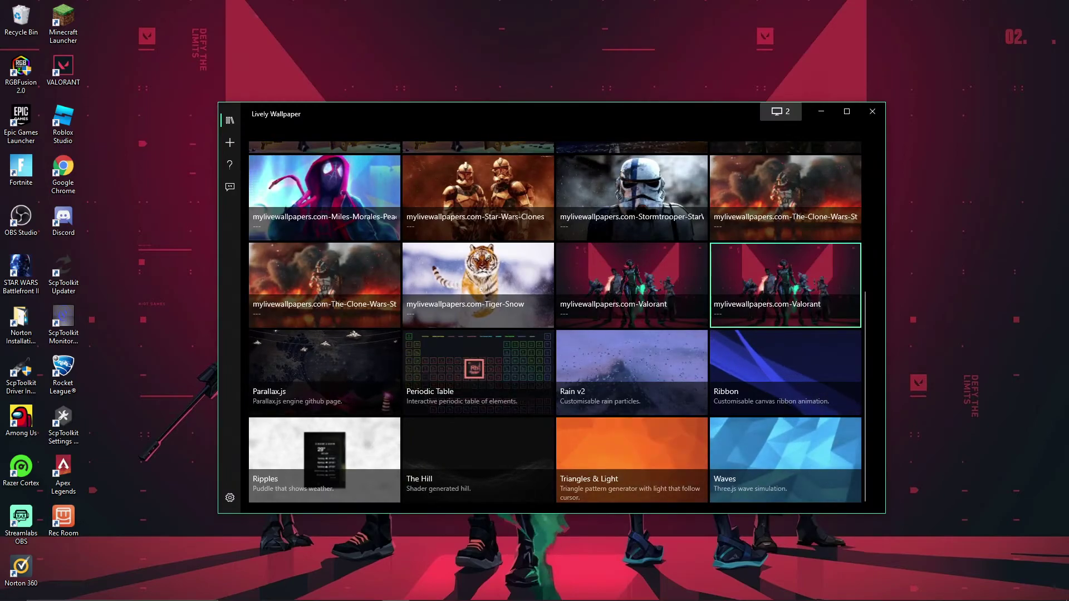